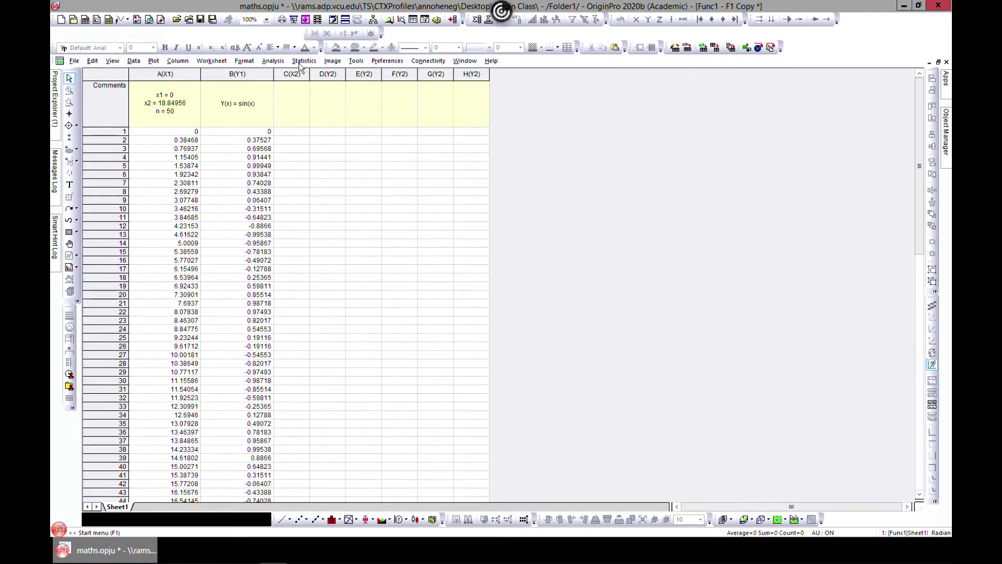
- Open the Differentiate dialog from Analysis > Mathematics for the sine worksheet
click(271, 63)
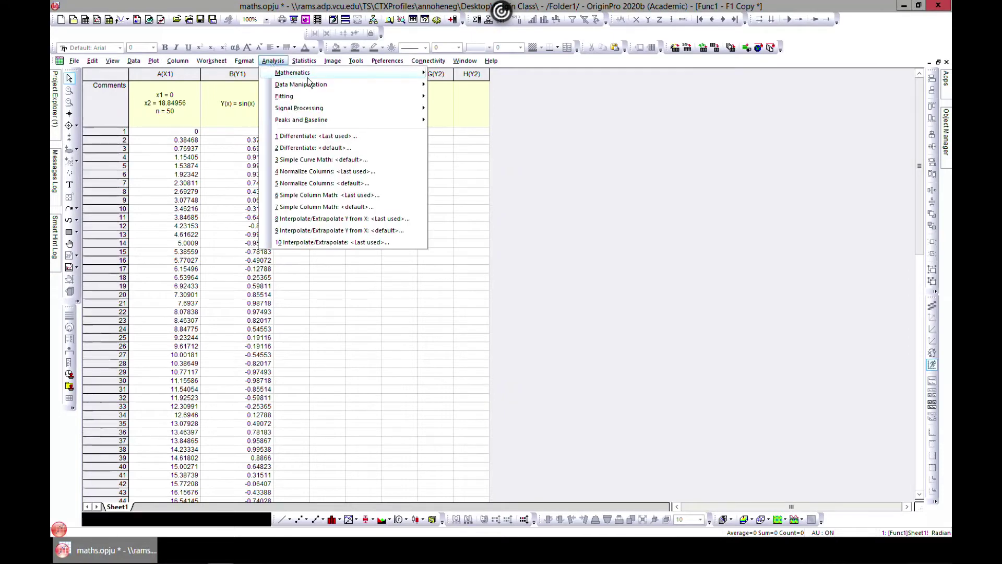
mouse_move(308, 74)
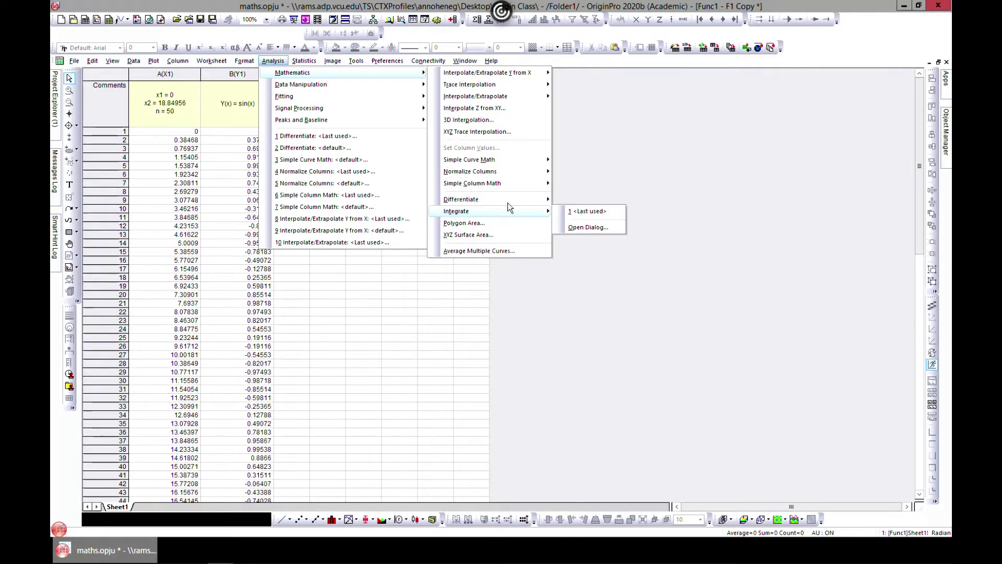
mouse_move(515, 199)
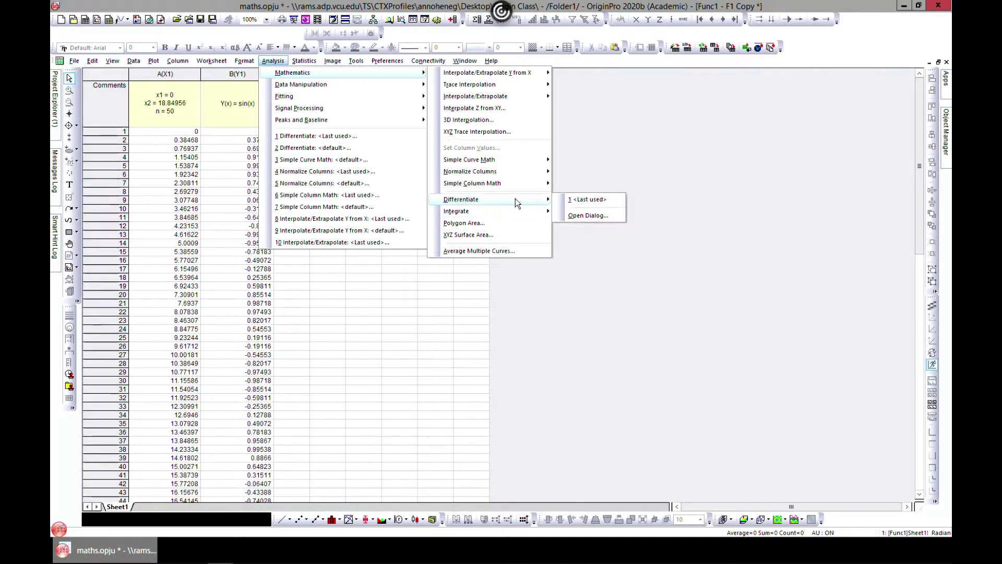
click(587, 215)
- Differentiate column B (A,B) with output to column D, adding an x copy in column C
drag(499, 184, 581, 121)
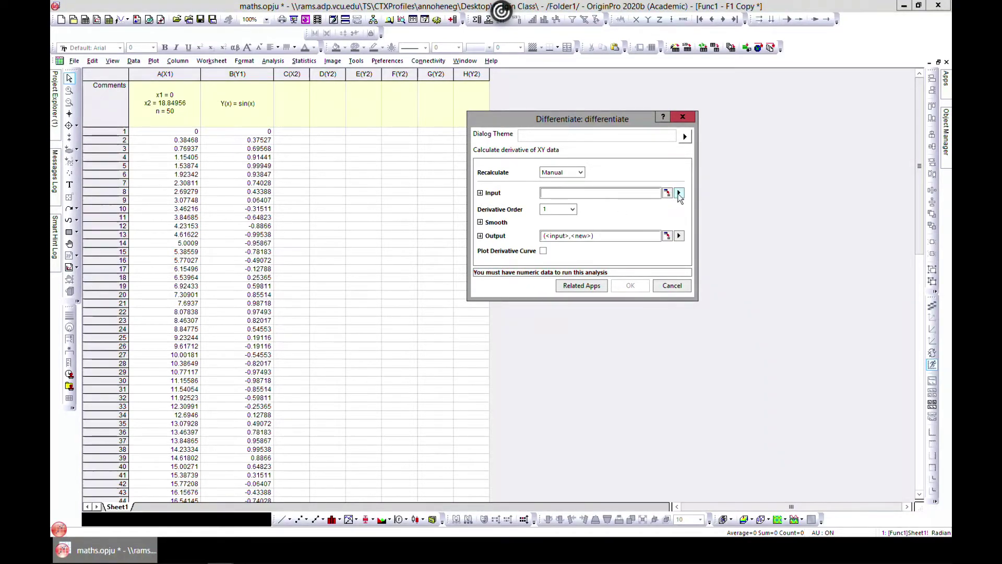
click(679, 194)
click(706, 193)
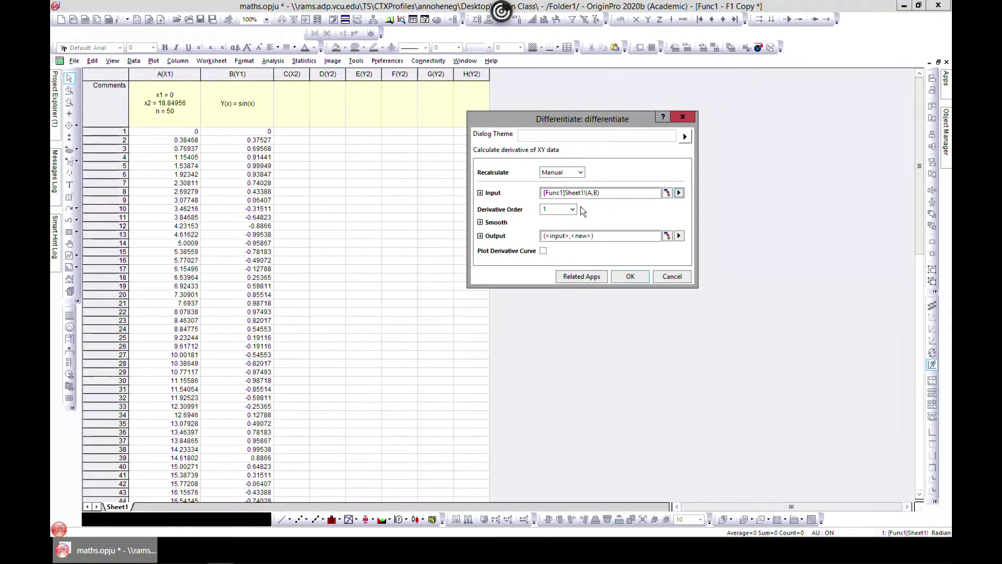
click(479, 223)
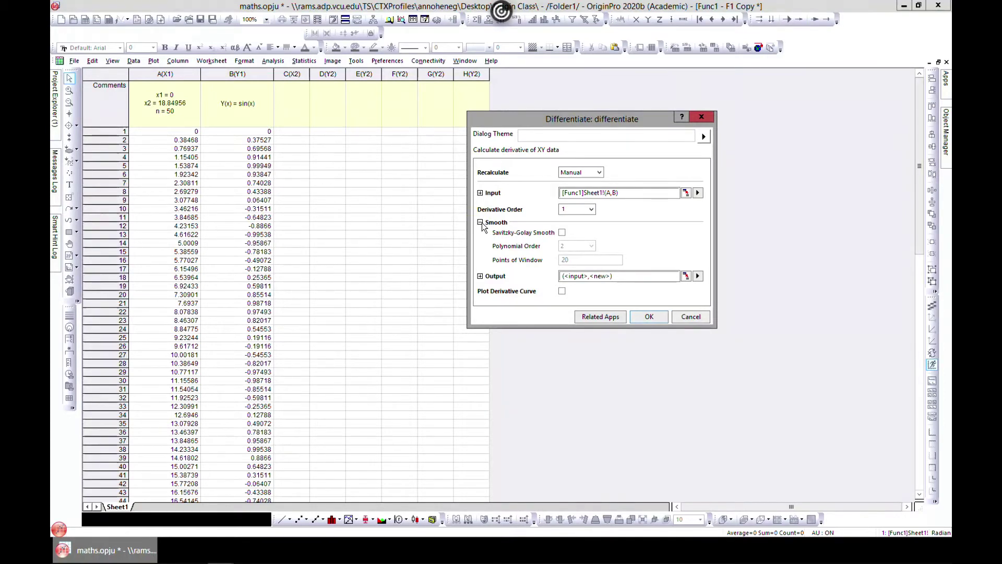
click(480, 223)
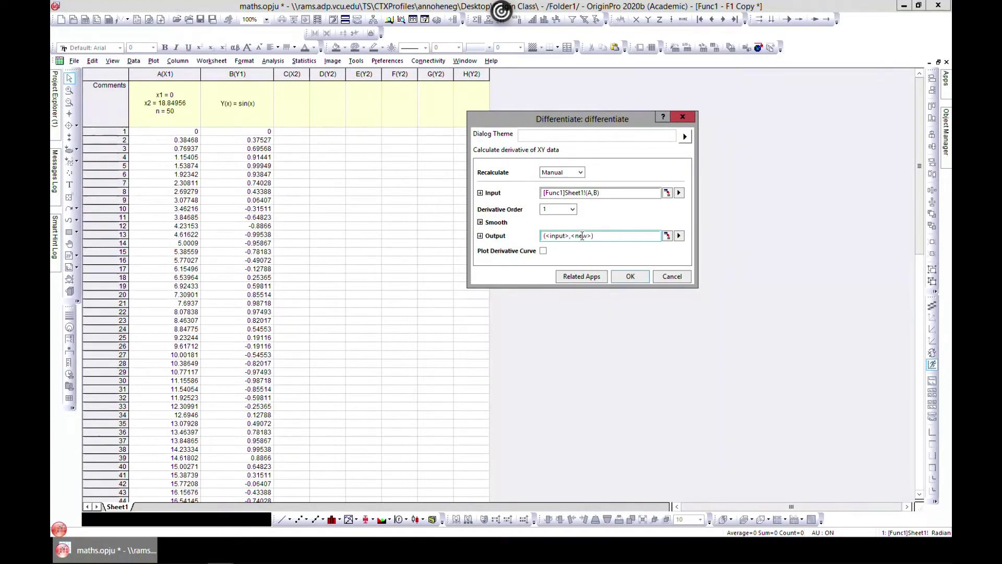
click(679, 236)
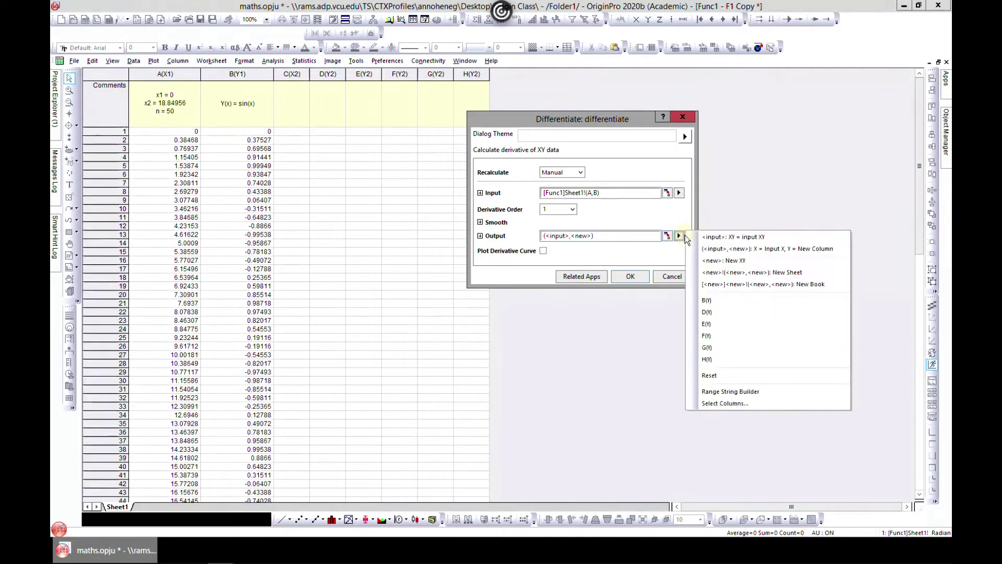
click(707, 312)
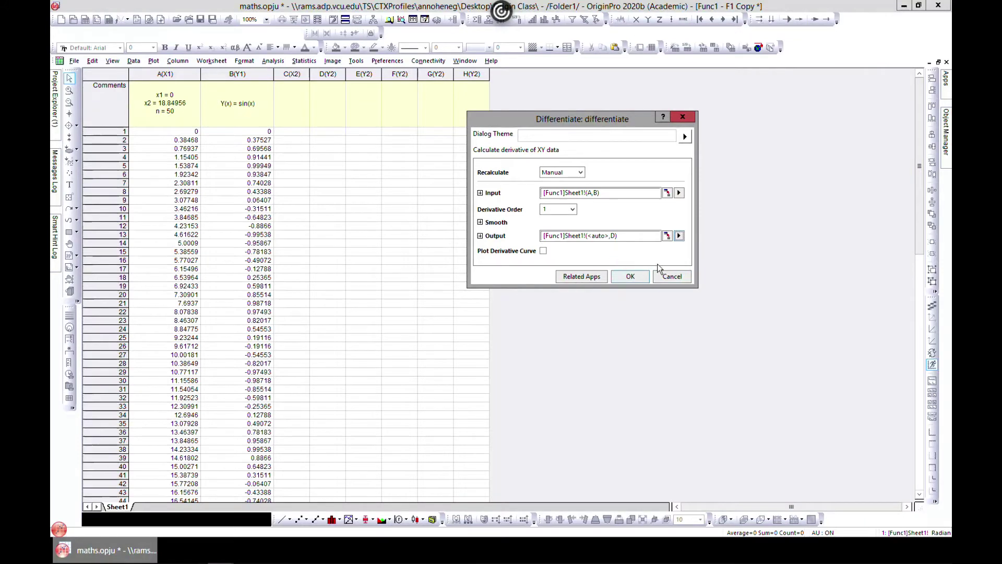
click(630, 277)
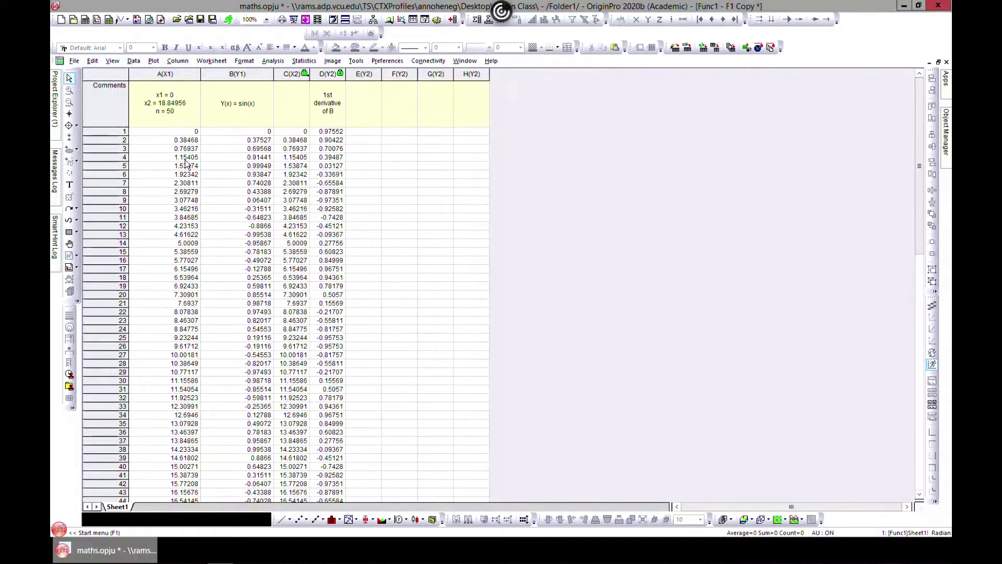
- Select columns A through D and plot them as a Line + Symbol graph (Graph1)
click(164, 74)
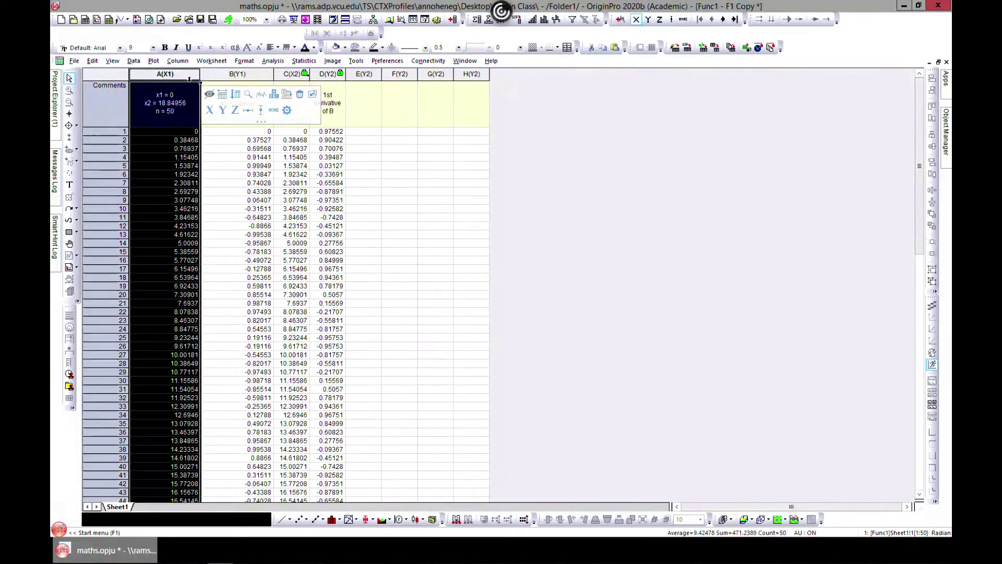
shift+click(237, 77)
shift+click(307, 77)
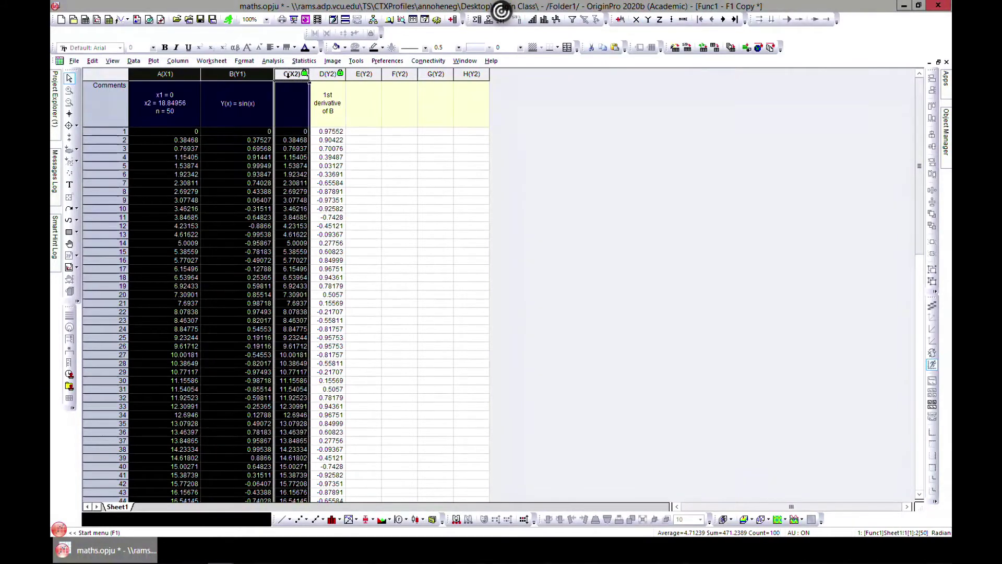
shift+click(328, 75)
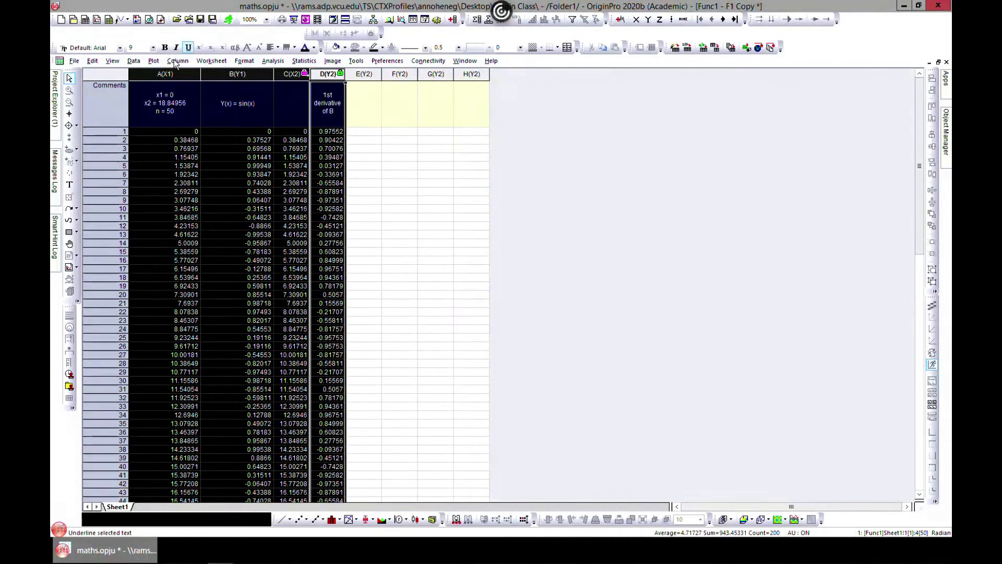
click(154, 61)
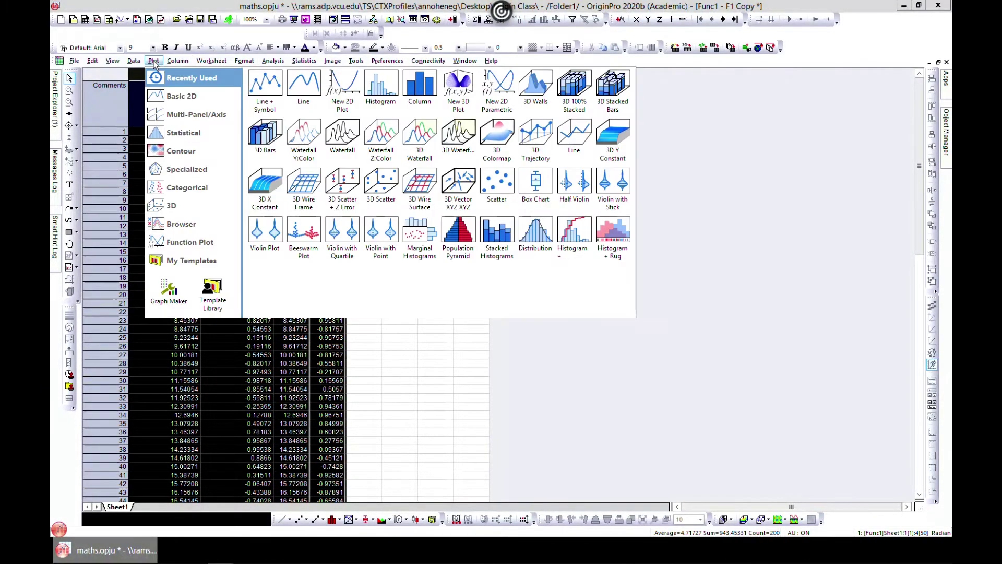
click(270, 91)
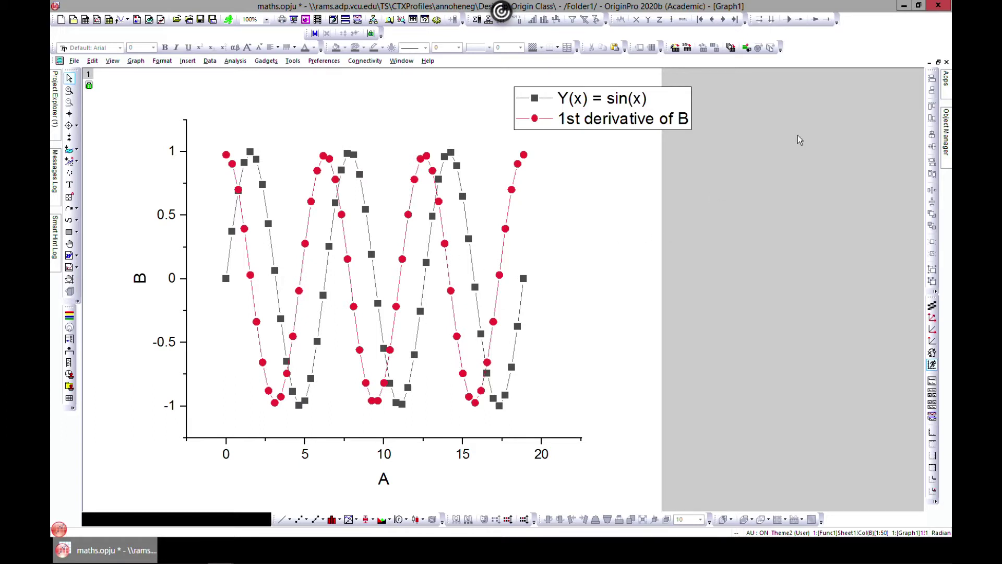
- Restore Graph1 to a floating window beside the Func1 worksheet and bring the worksheet forward
click(938, 62)
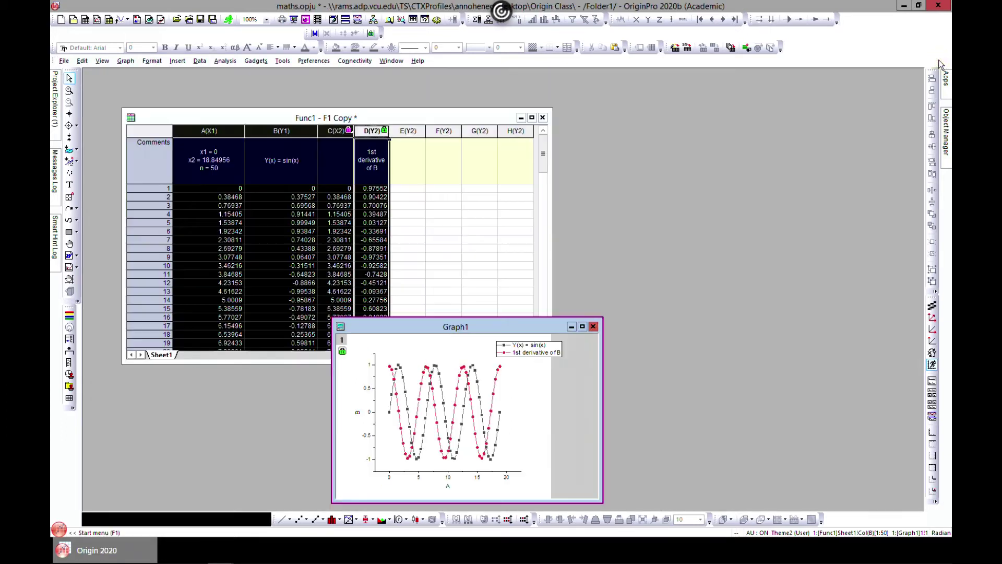
drag(454, 331, 658, 202)
click(381, 115)
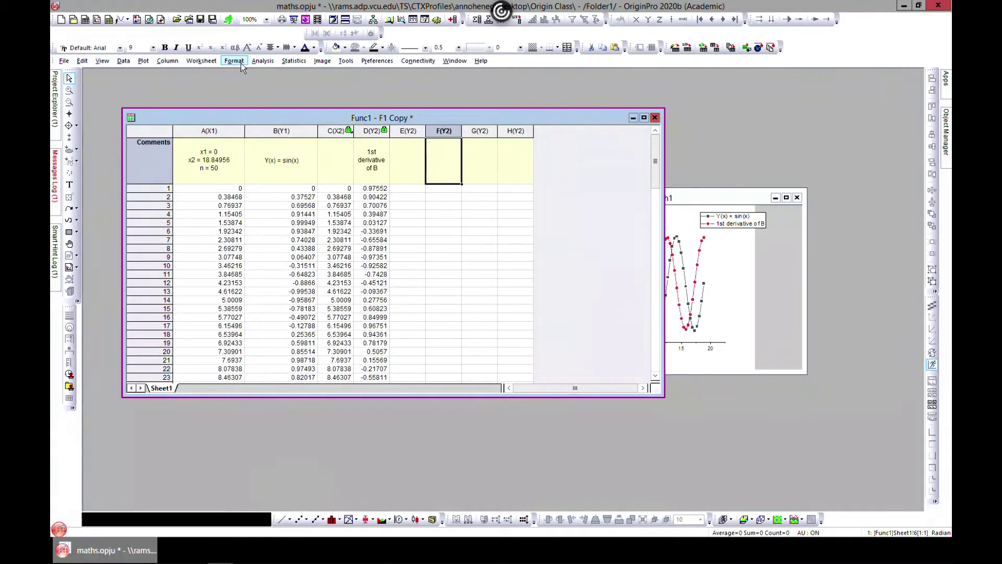
- Open the Integrate dialog from Analysis > Mathematics
click(268, 62)
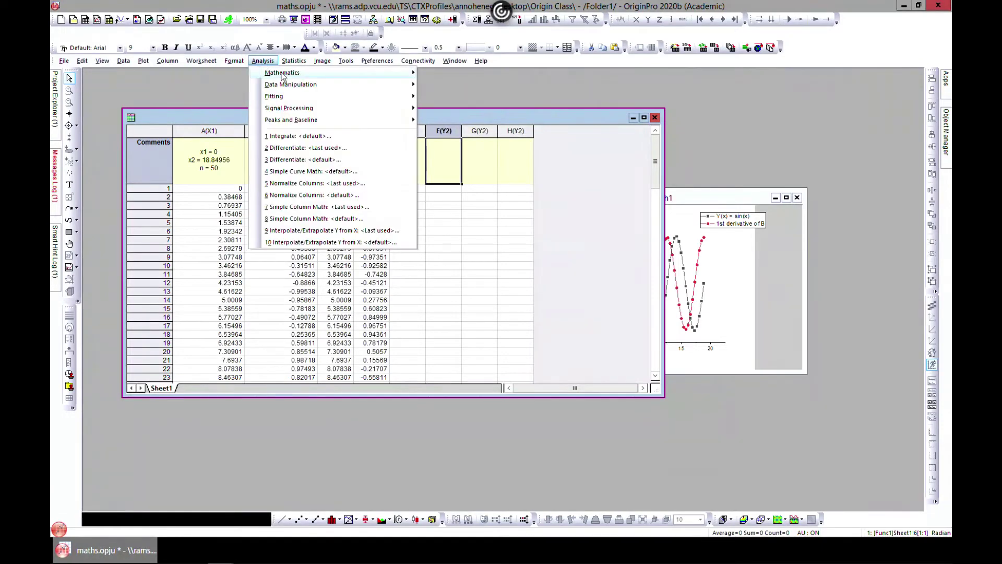
mouse_move(365, 73)
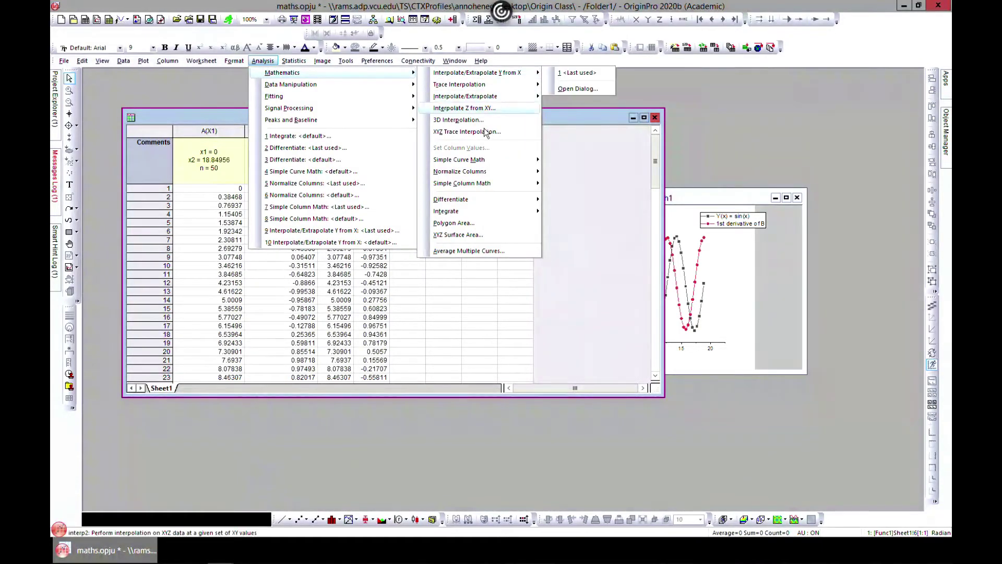
mouse_move(465, 212)
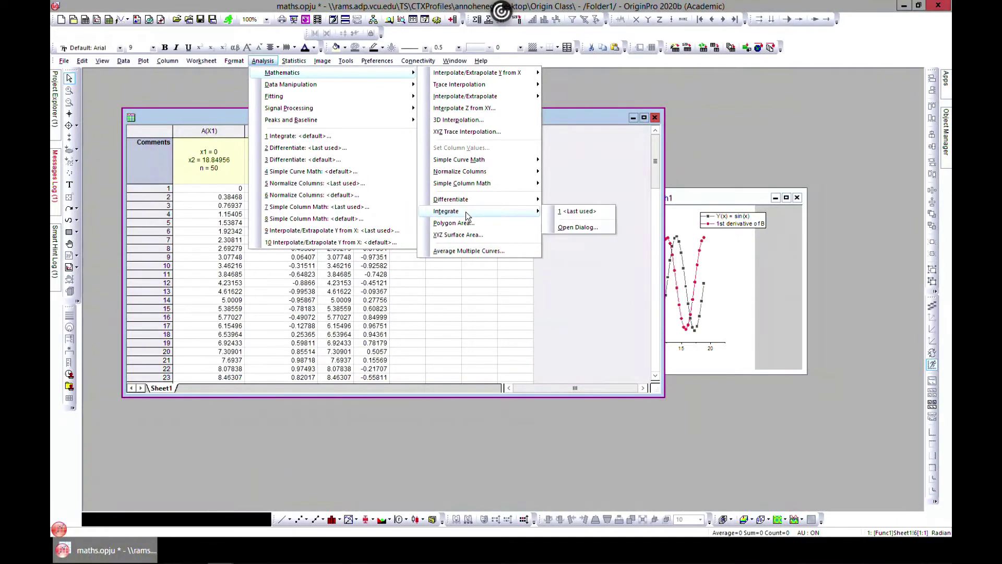
click(577, 227)
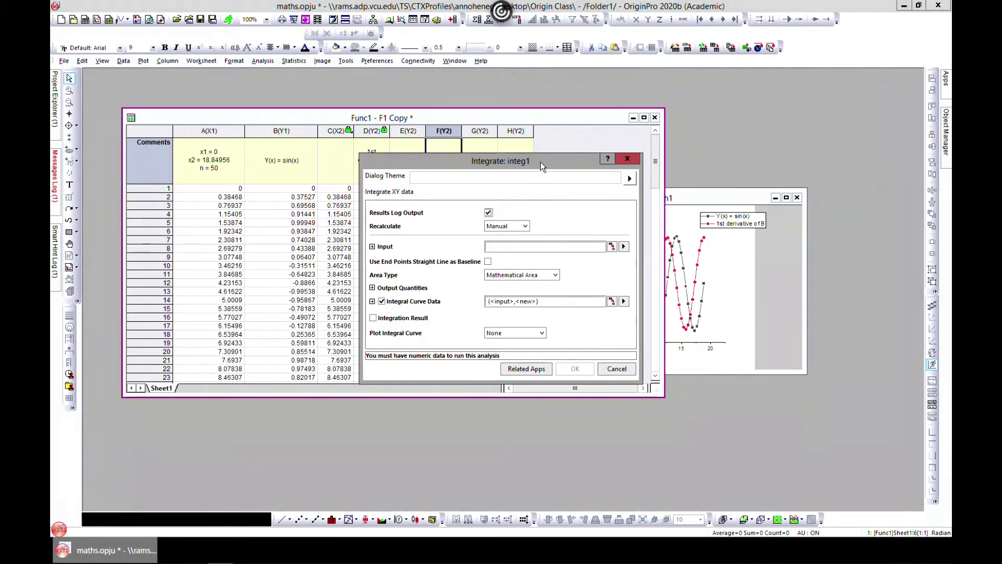
- Set the integration input to column B (A,B) with Mathematical Area as the area type
drag(543, 168, 631, 119)
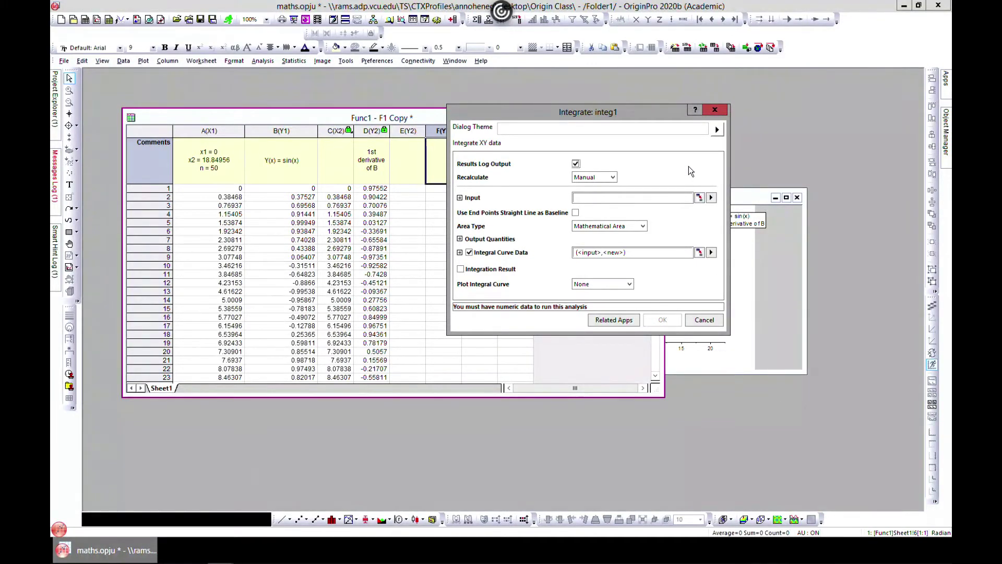
click(711, 198)
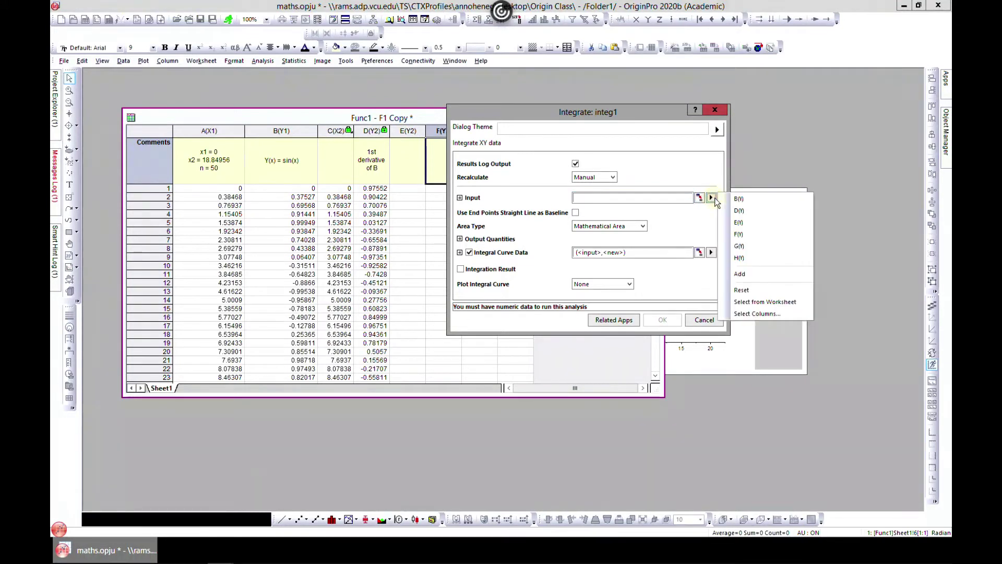
click(739, 199)
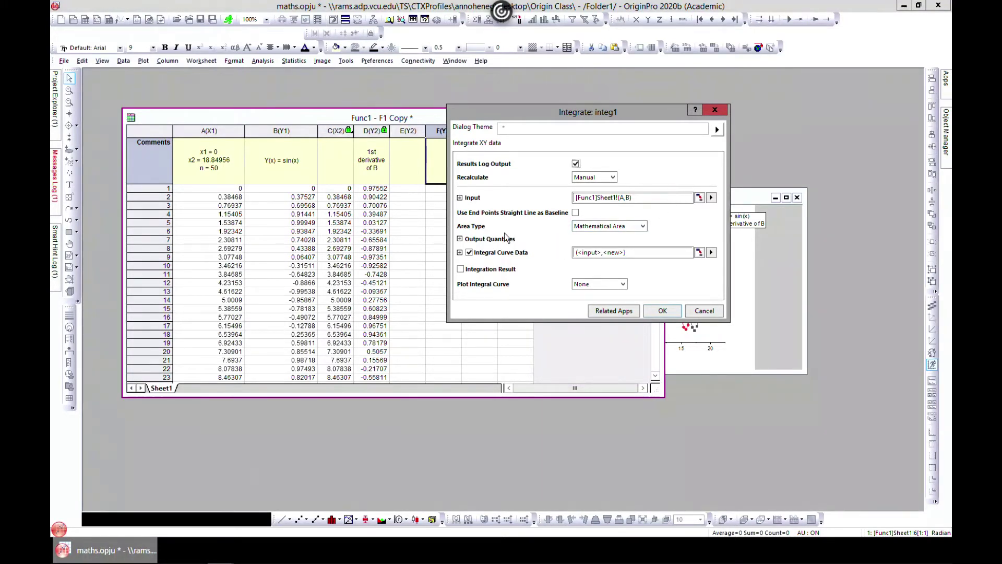
click(638, 226)
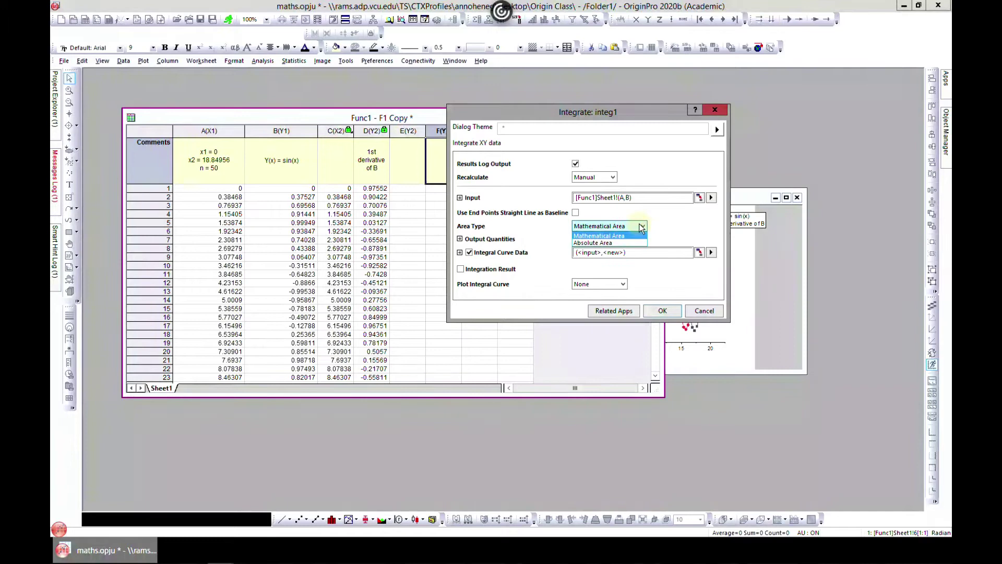
click(668, 228)
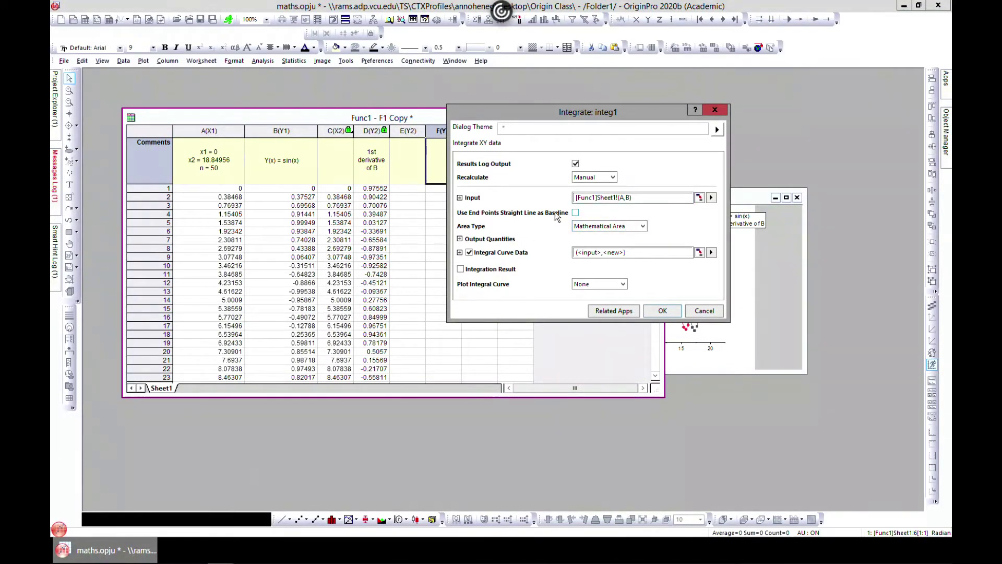
- Output the integral curve and the integration result to the input sheet, then run it
click(460, 239)
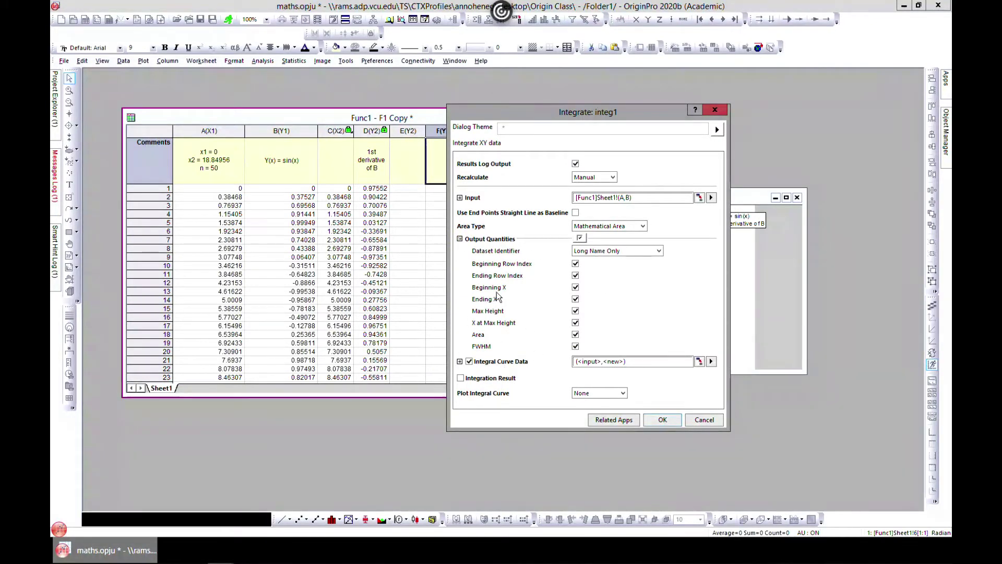
click(459, 240)
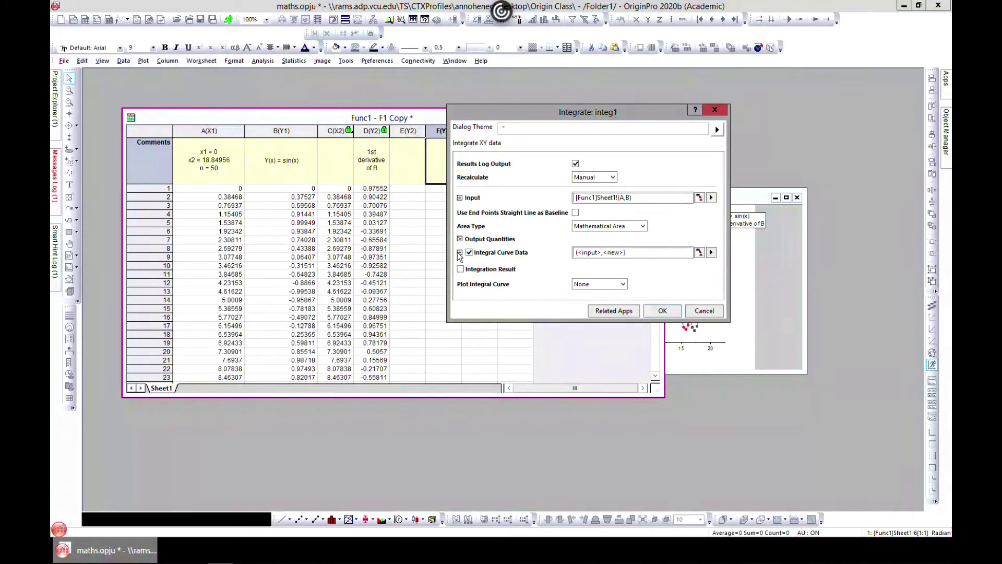
click(460, 252)
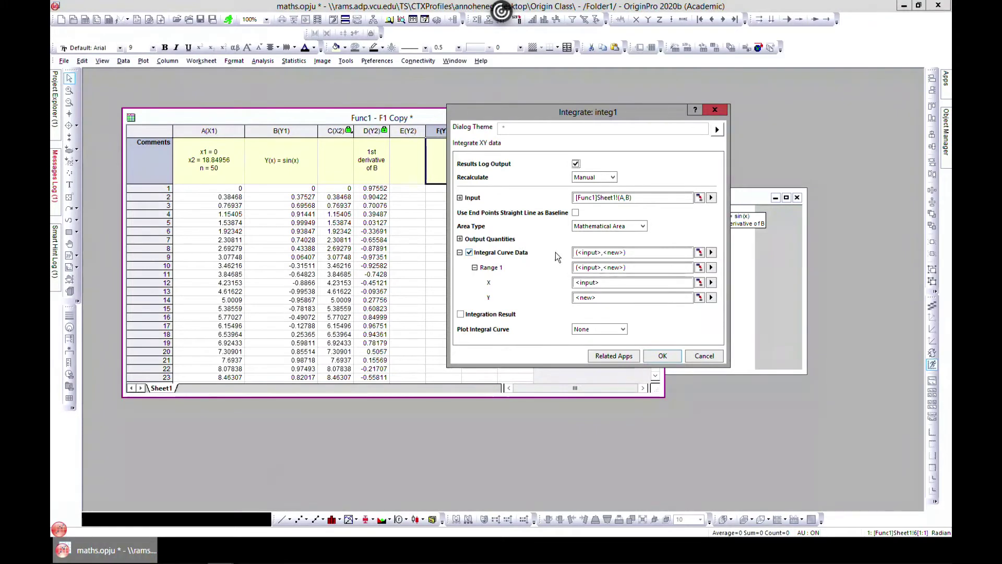
click(459, 253)
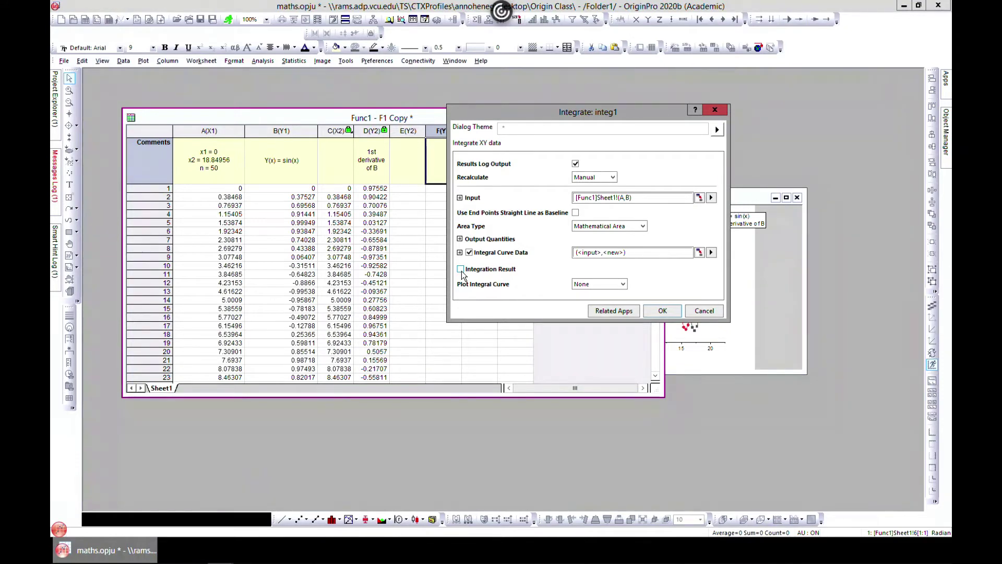
click(461, 269)
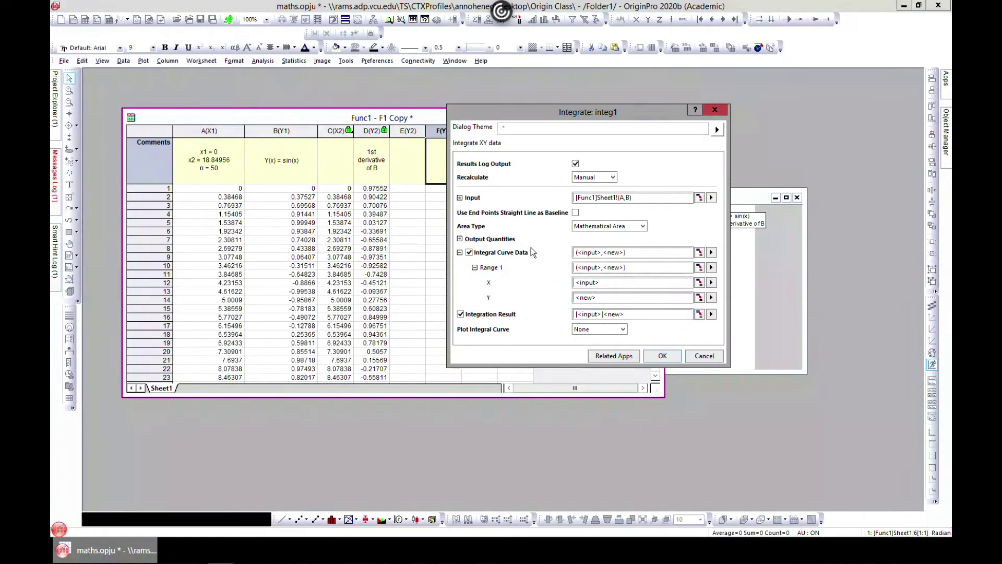
click(460, 252)
click(710, 269)
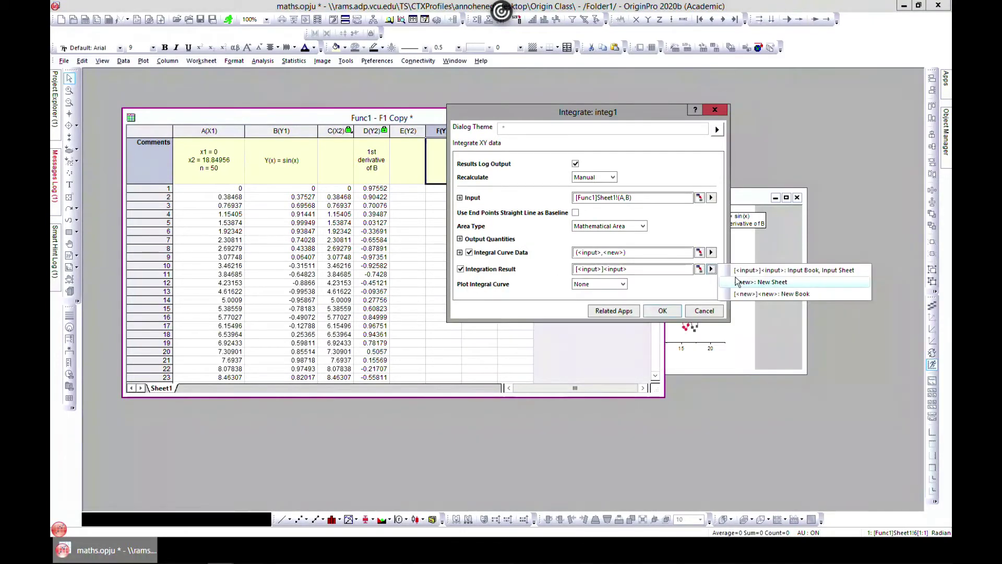
click(757, 270)
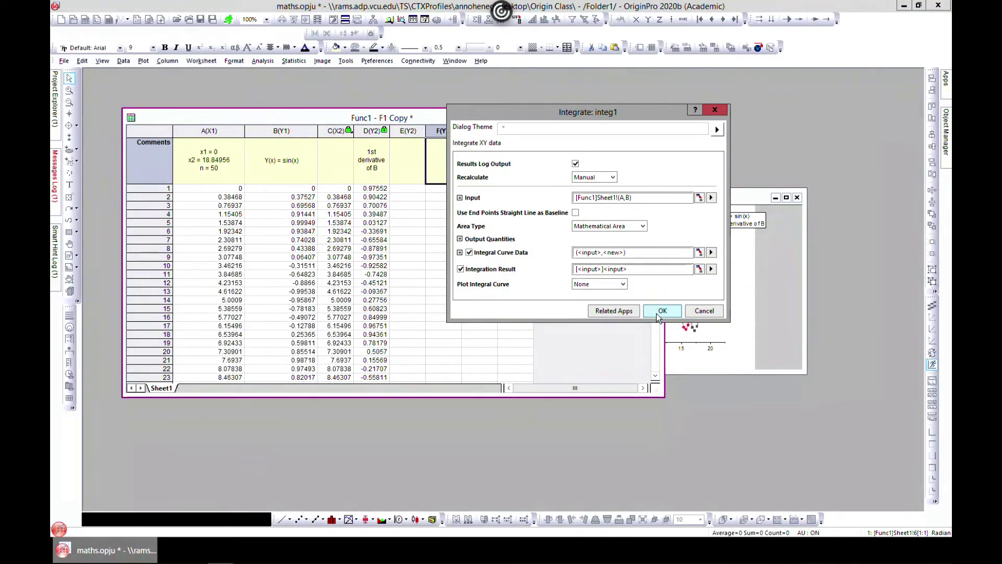
click(658, 315)
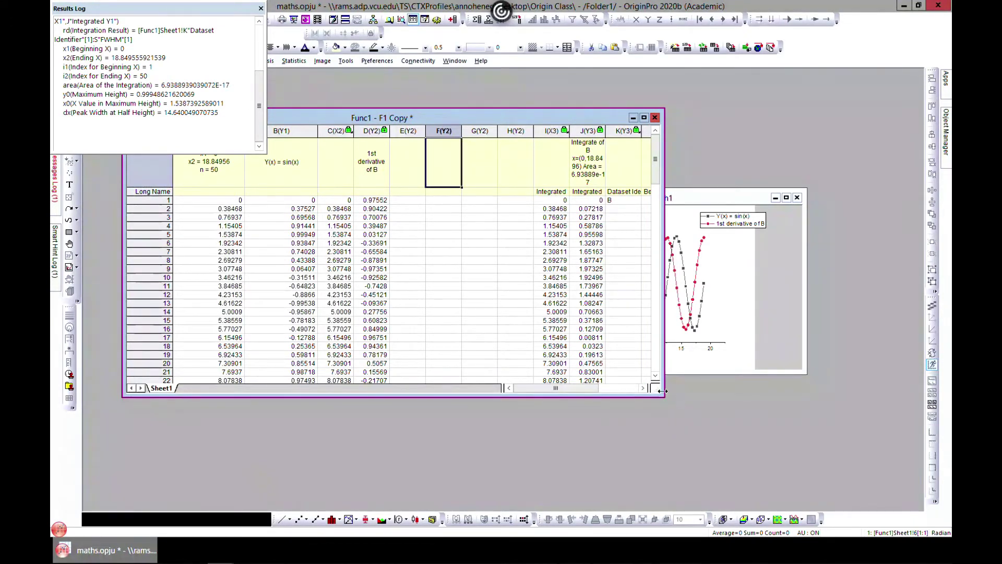
- Widen the Func1 worksheet and maximize it to show result columns K–S
drag(662, 390, 825, 428)
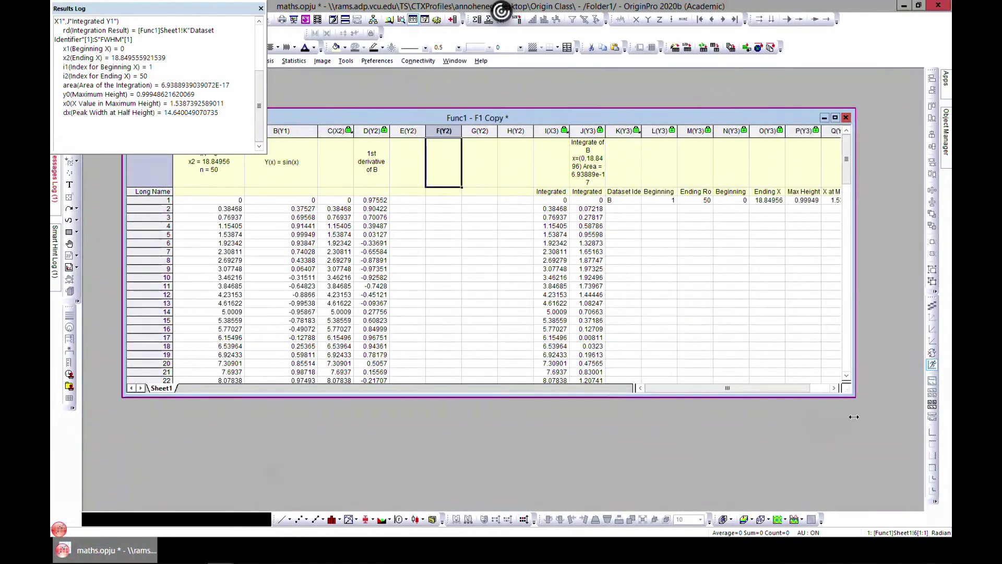
click(836, 118)
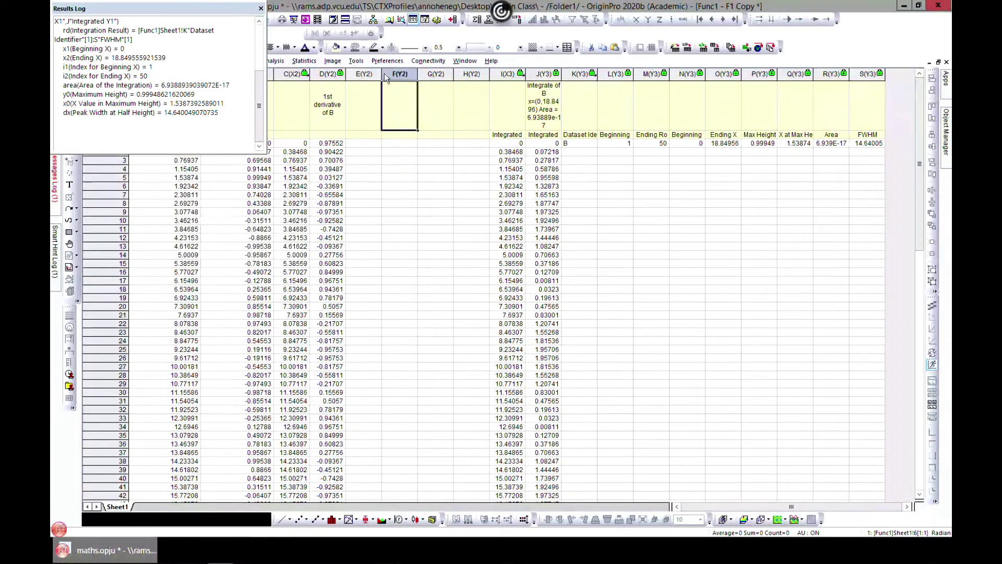
- Close the Results Log and plot columns A, B, I and J as a Line + Symbol graph
click(260, 8)
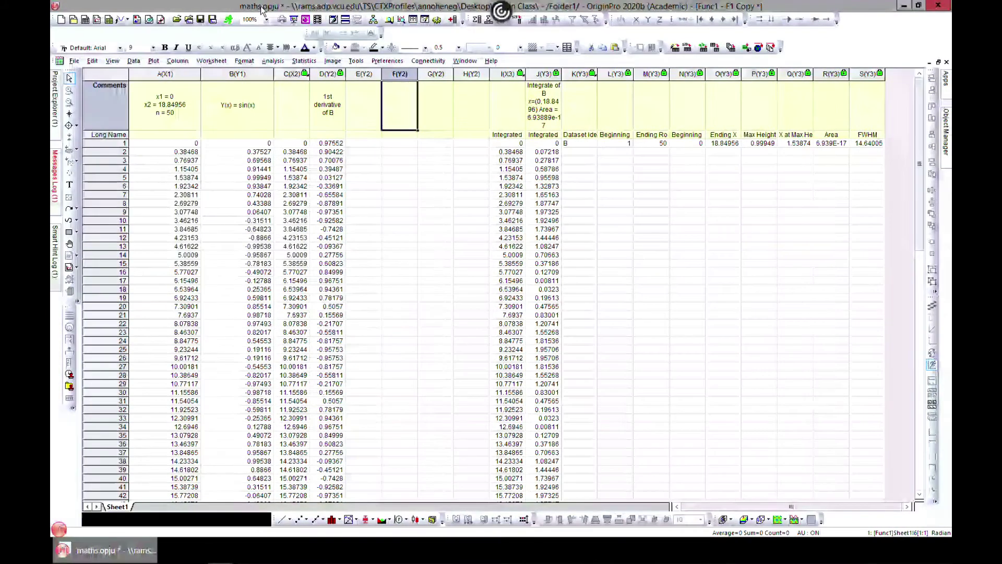
click(172, 74)
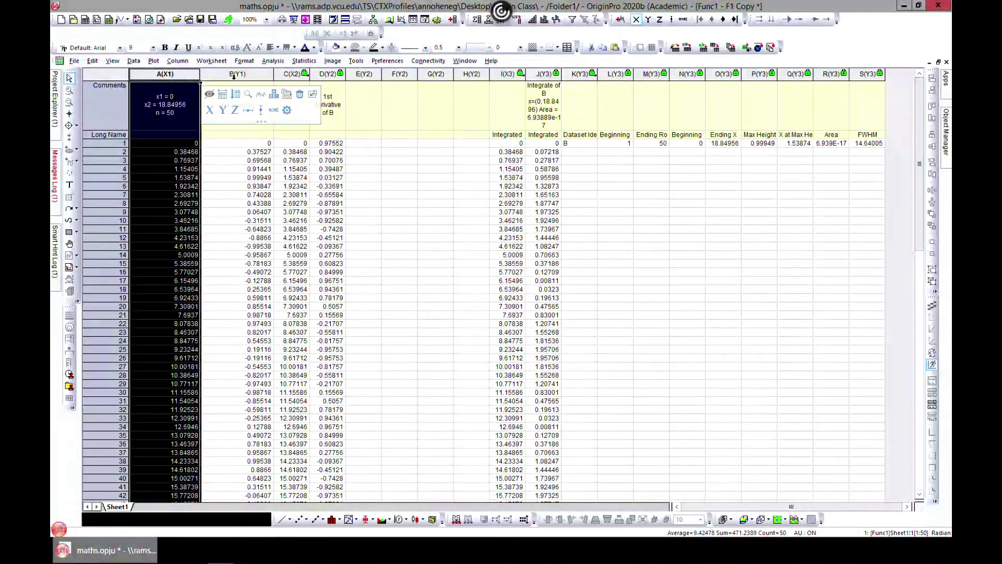
shift+click(235, 74)
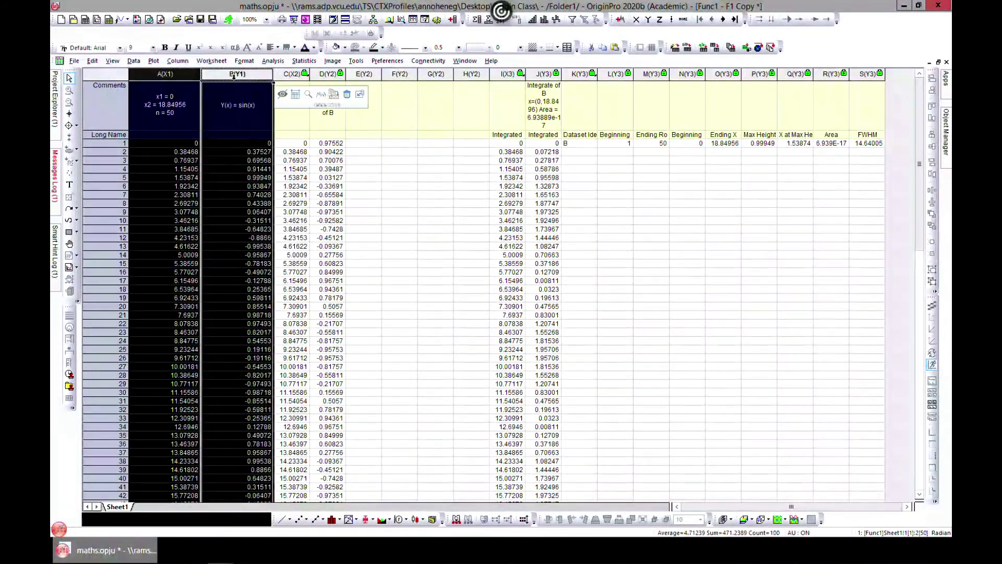
ctrl+click(506, 74)
ctrl+click(542, 74)
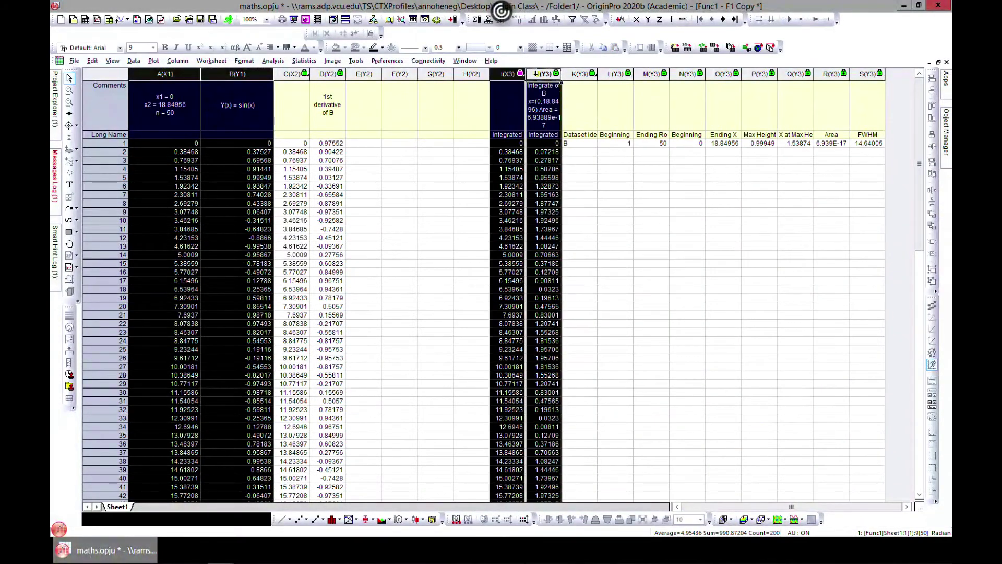
click(154, 61)
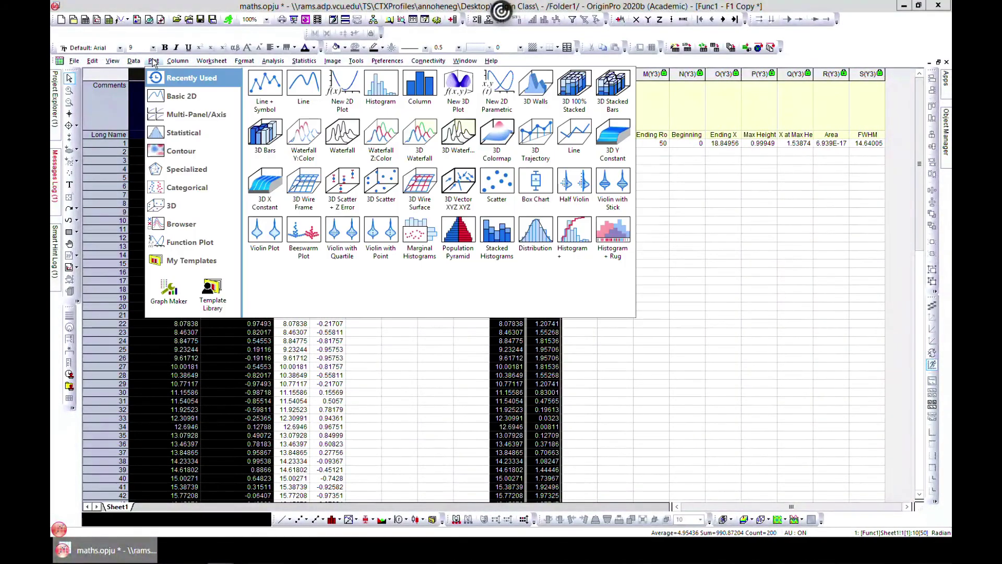
click(264, 88)
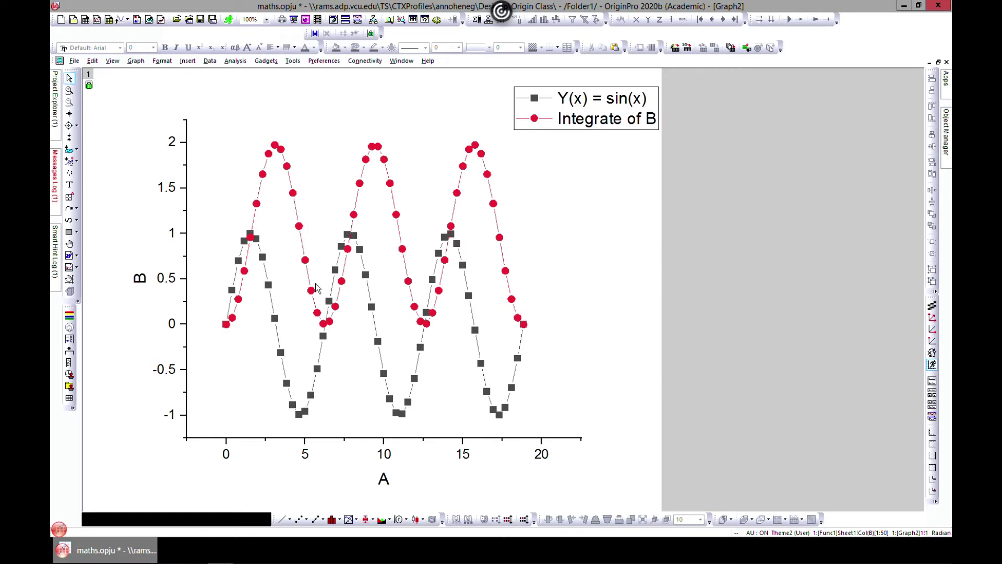
mouse_move(223, 327)
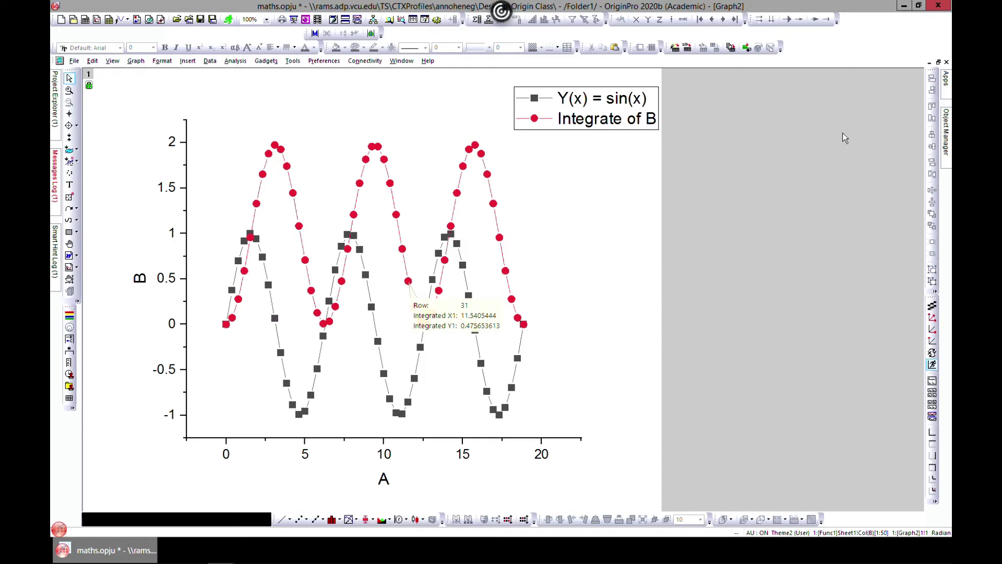
- Restore Graph2 to a smaller window, move it aside, and bring the worksheet forward
click(938, 62)
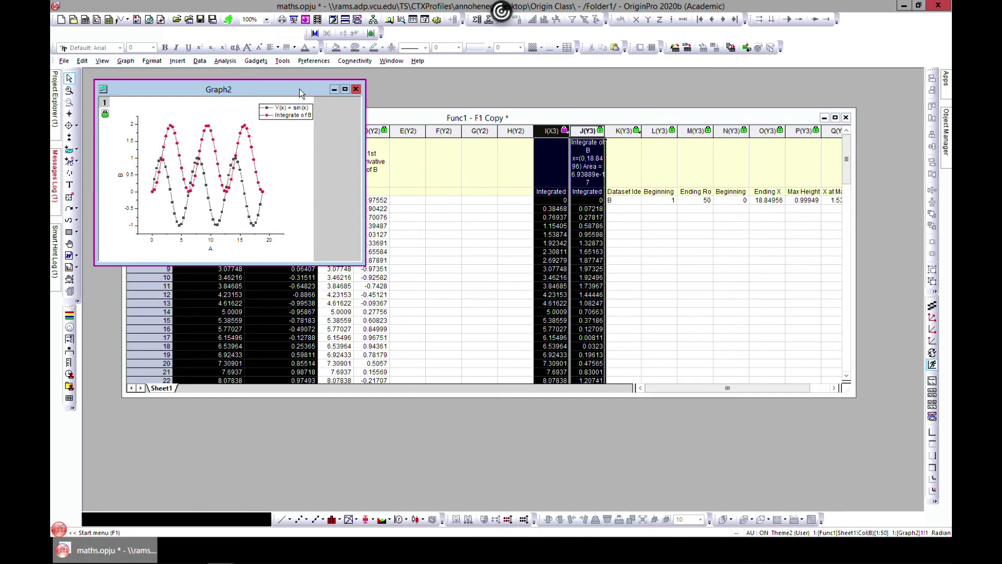
drag(300, 88, 587, 221)
click(307, 121)
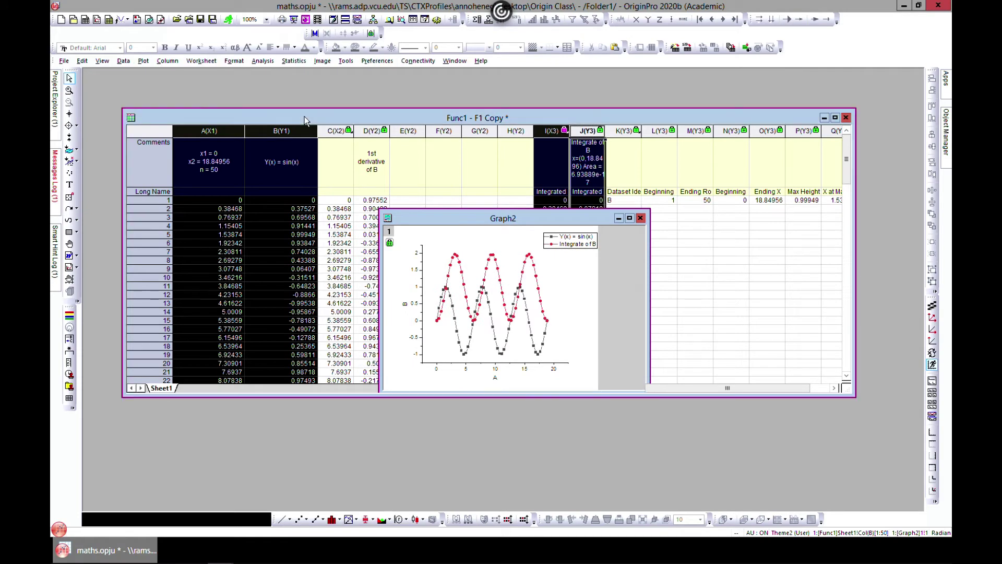
- Plot columns A and B as a maximized Line + Symbol graph, Graph3
click(212, 129)
shift+click(273, 133)
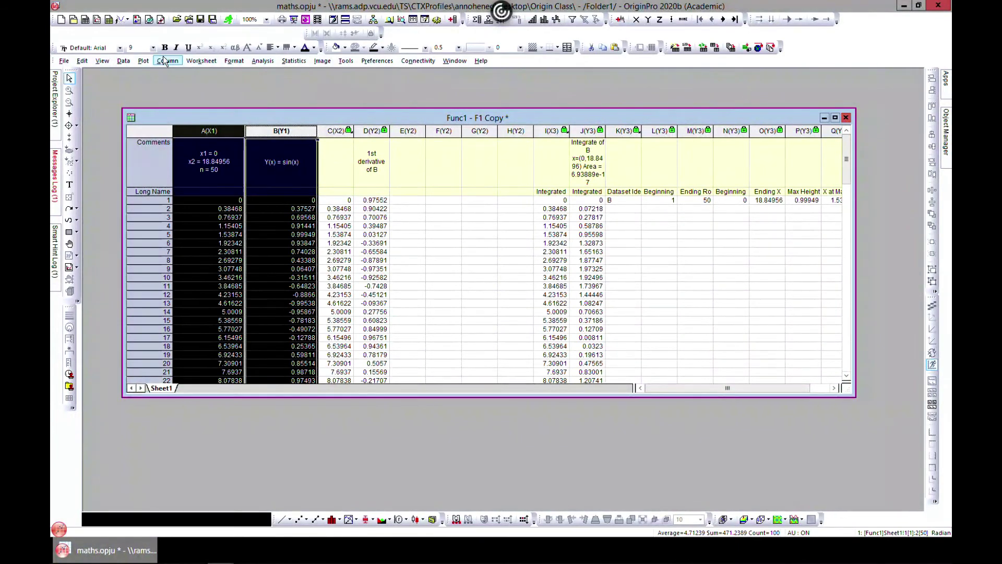
click(144, 61)
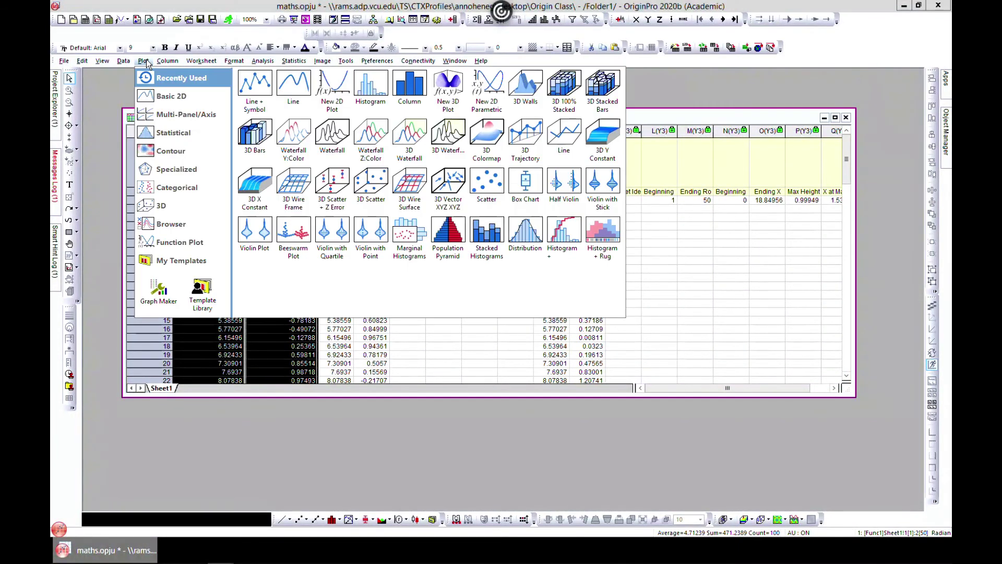
click(260, 85)
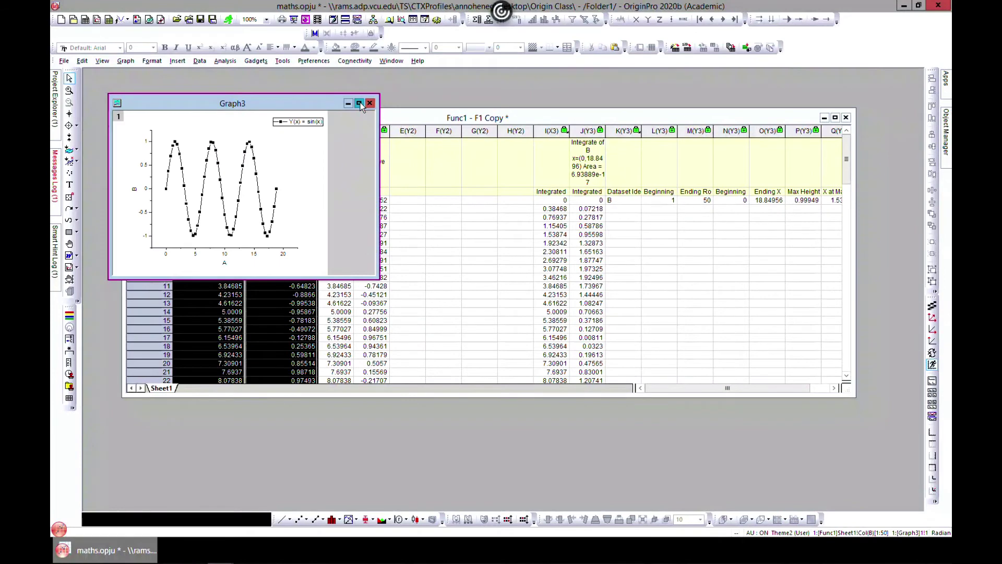
click(360, 103)
click(265, 61)
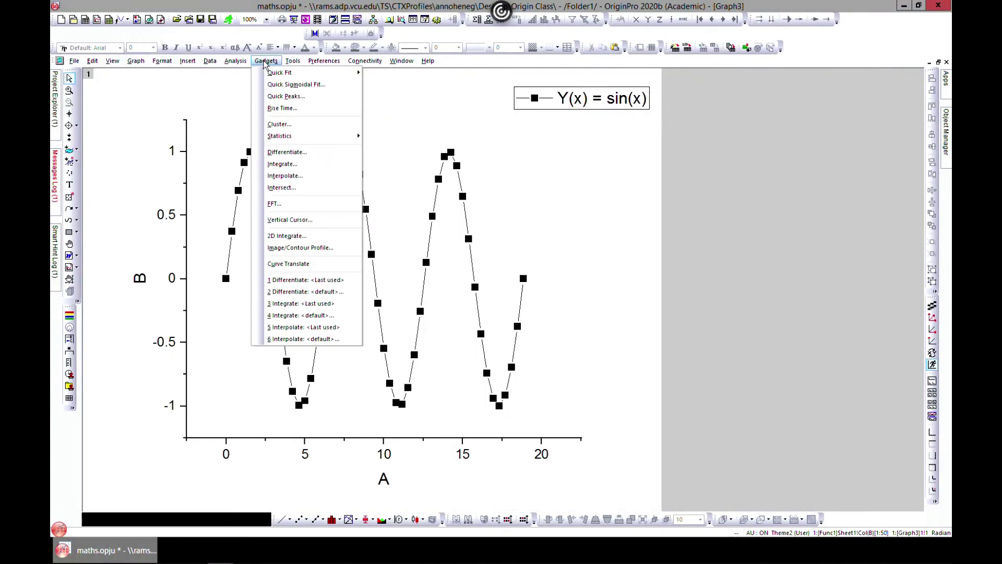
- Add a Differentiate gadget to Graph3, expand it to the full plot range, and restore the window
click(299, 153)
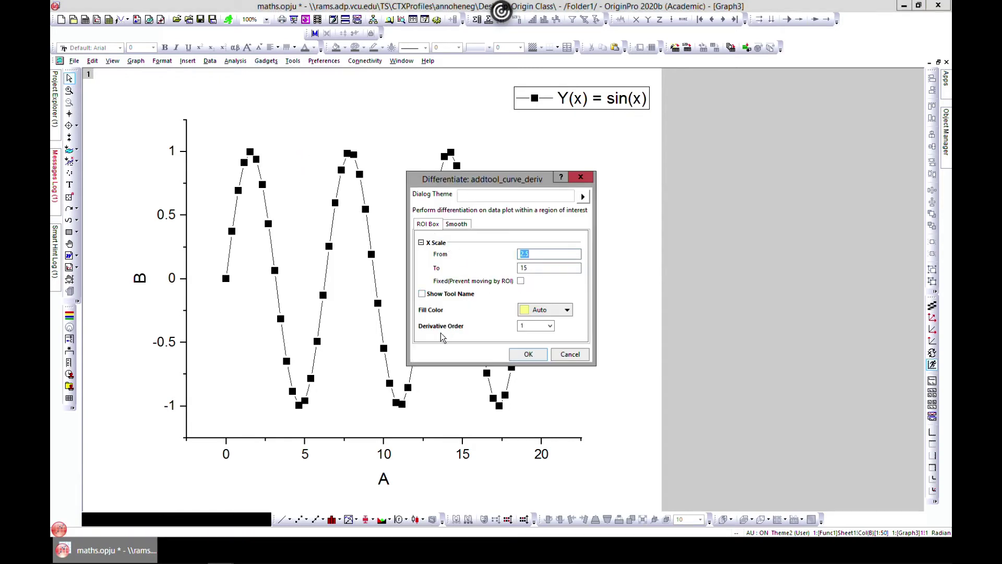
click(529, 355)
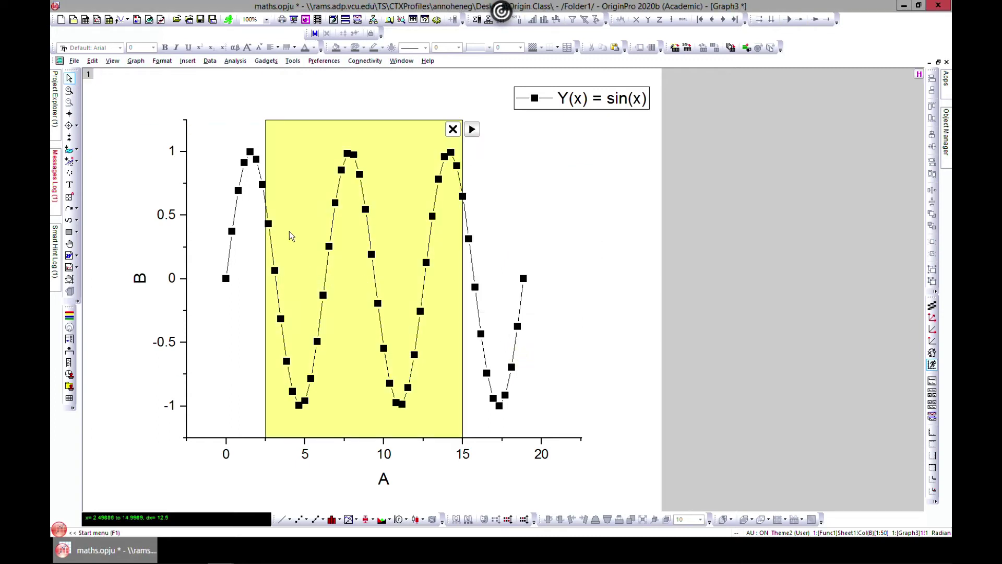
click(473, 129)
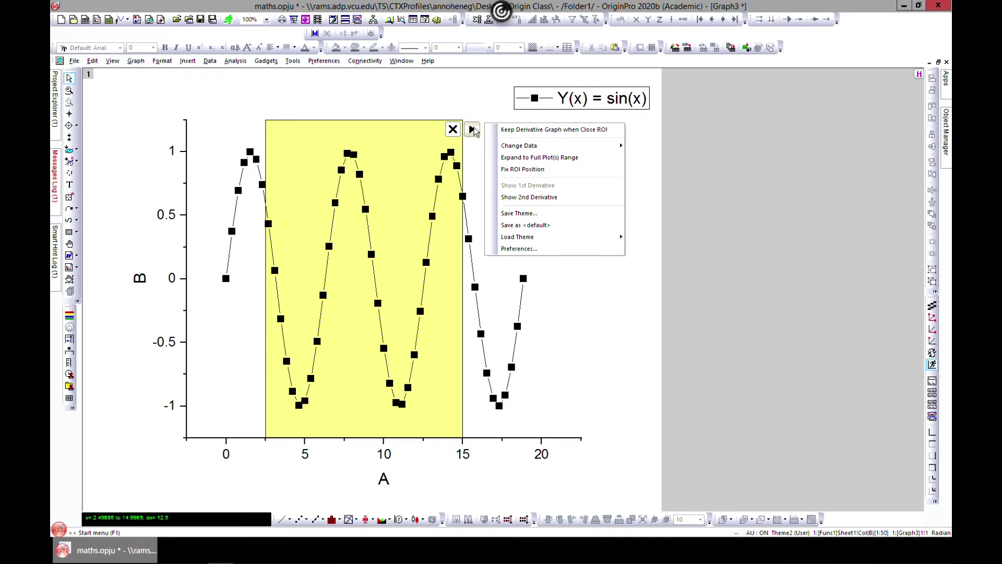
click(519, 162)
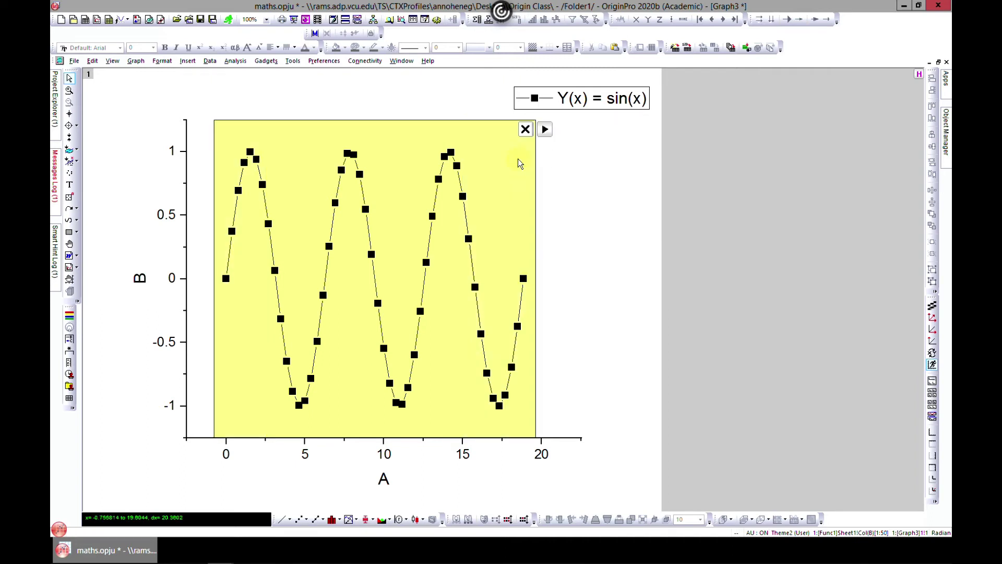
click(938, 61)
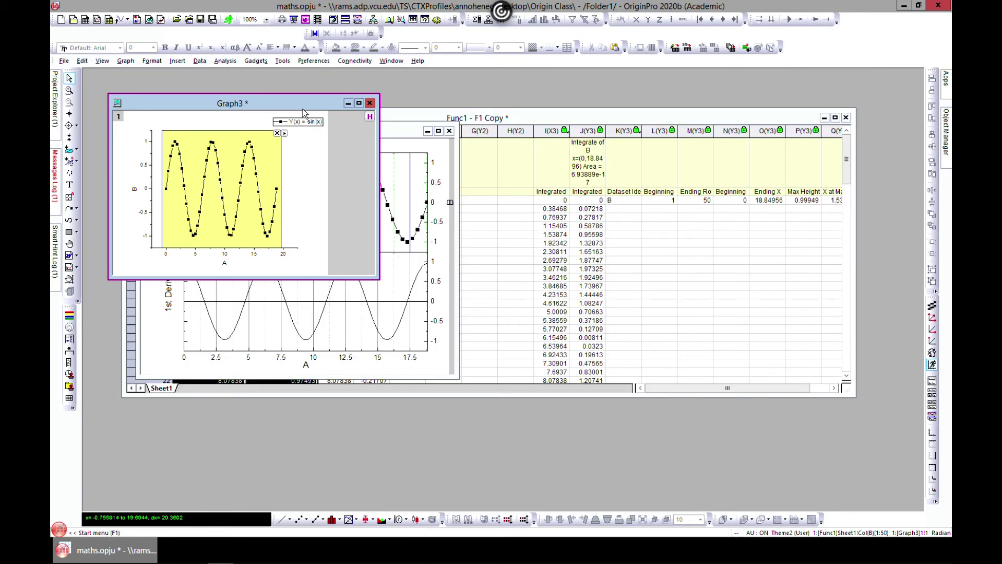
- Move Graph3 aside and add Show 2nd Derivative to the gDerivative graph, repositioning its window
drag(299, 107, 693, 163)
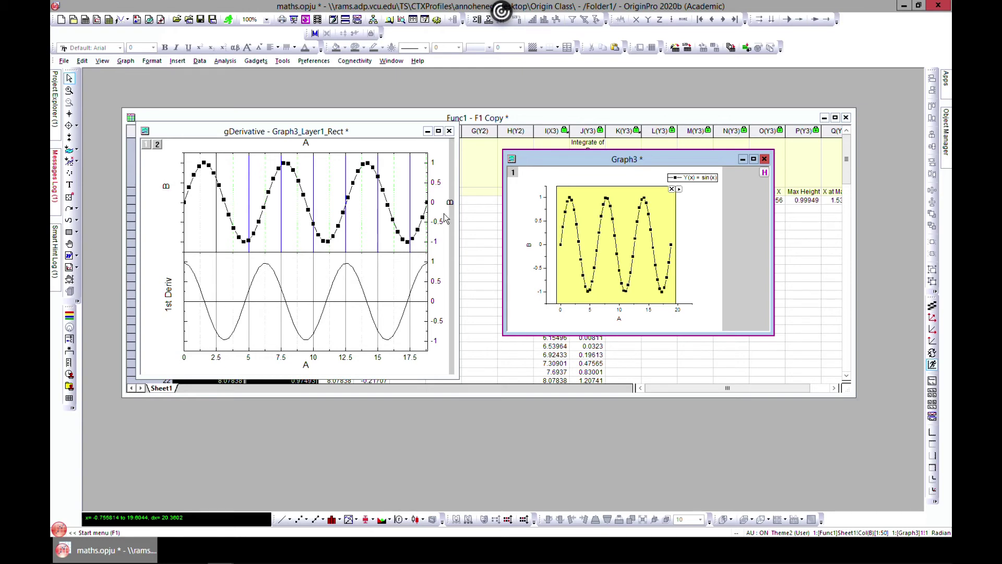
click(679, 189)
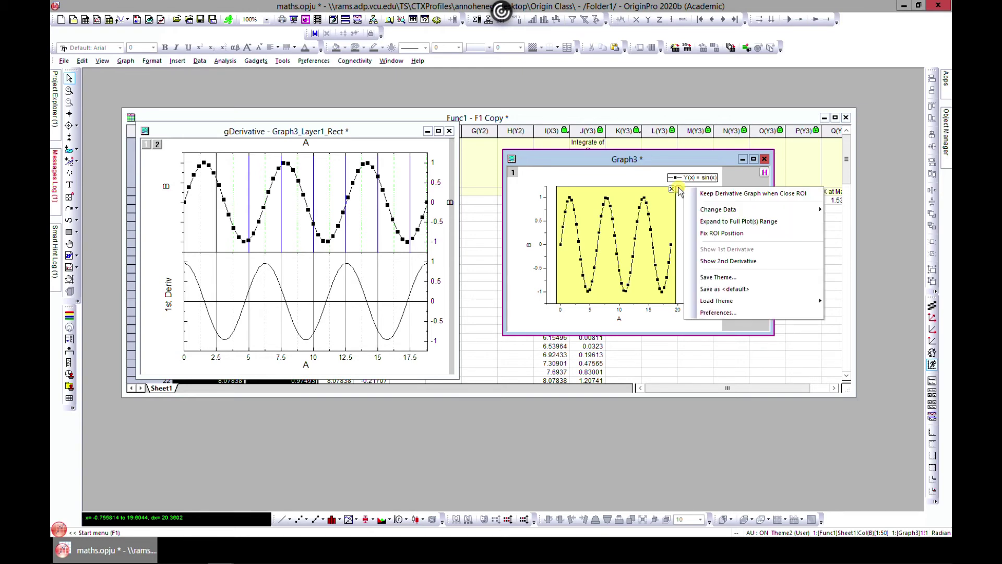
click(716, 262)
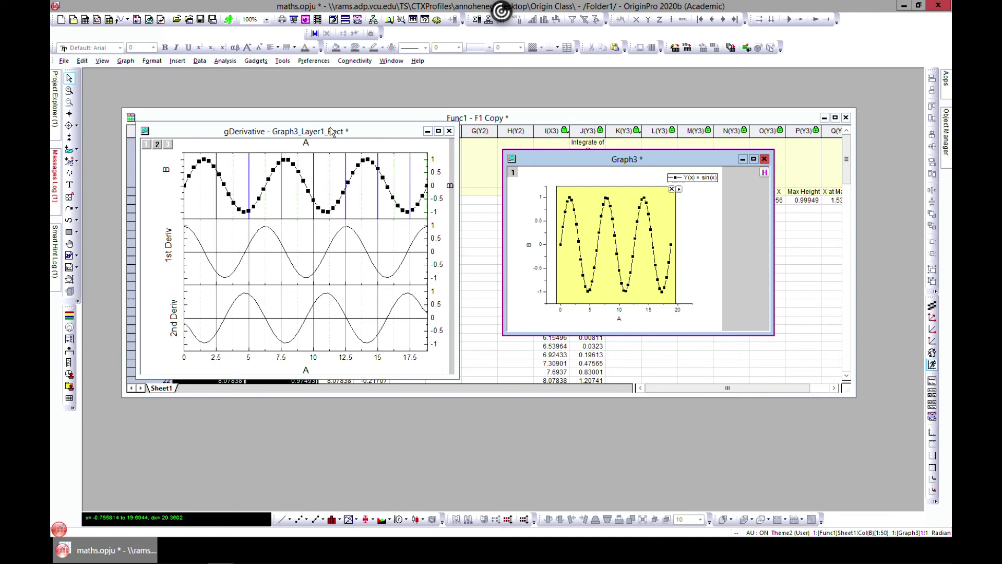
mouse_move(323, 131)
mouse_down()
mouse_move(309, 110)
mouse_move(323, 136)
mouse_up()
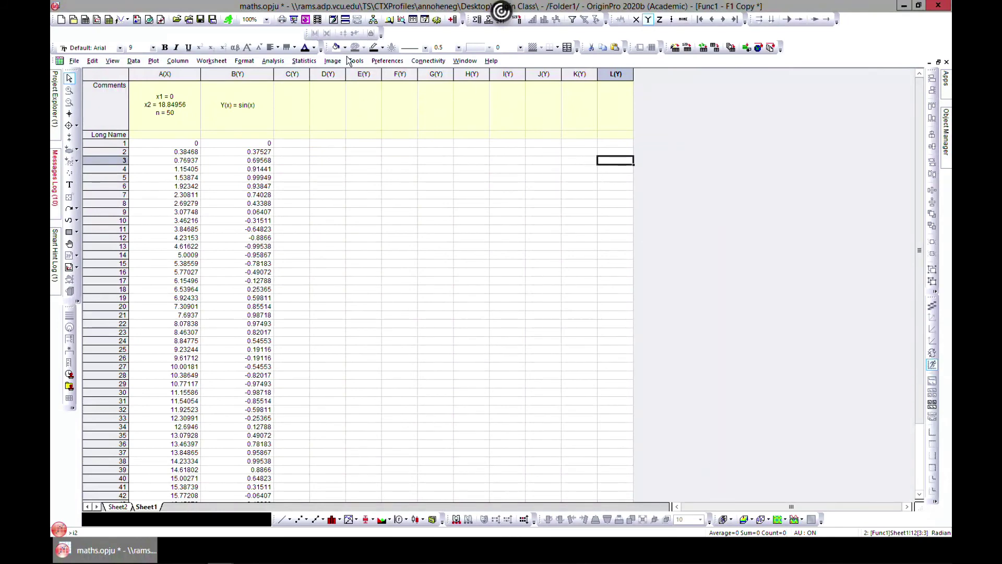
- Browse the Analysis > Data Manipulation submenu on the Func1 worksheet, then close it unused
click(268, 59)
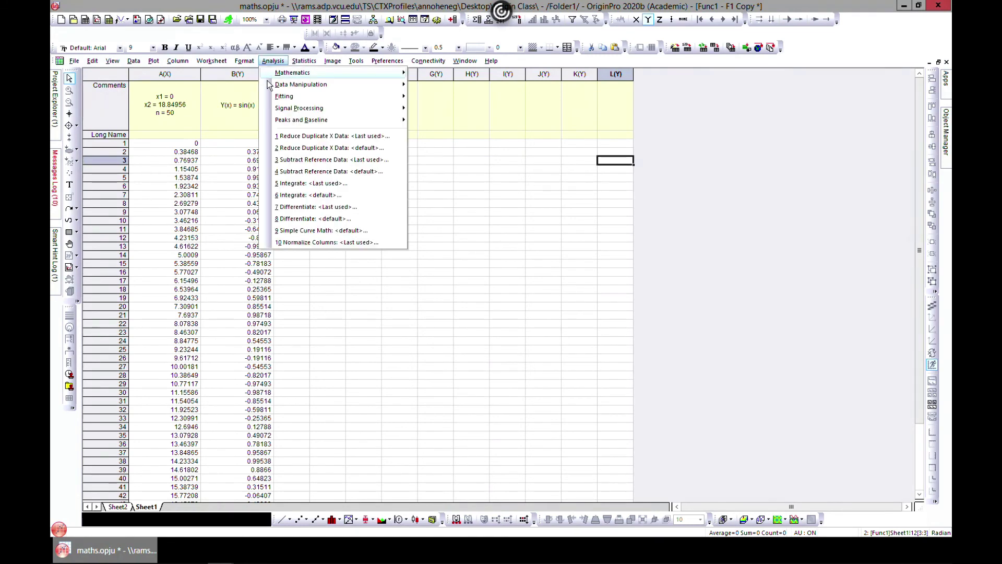
mouse_move(275, 87)
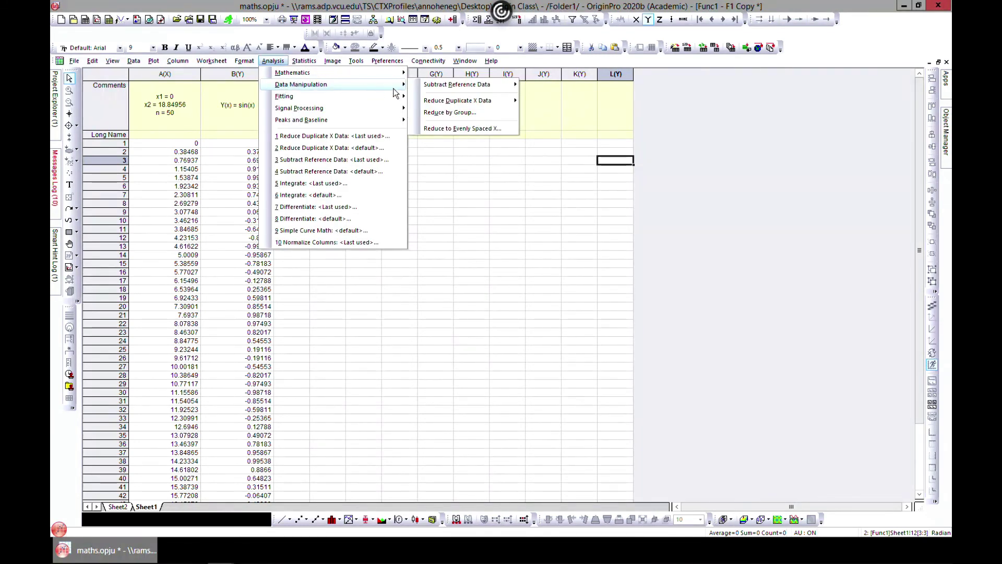
mouse_move(441, 92)
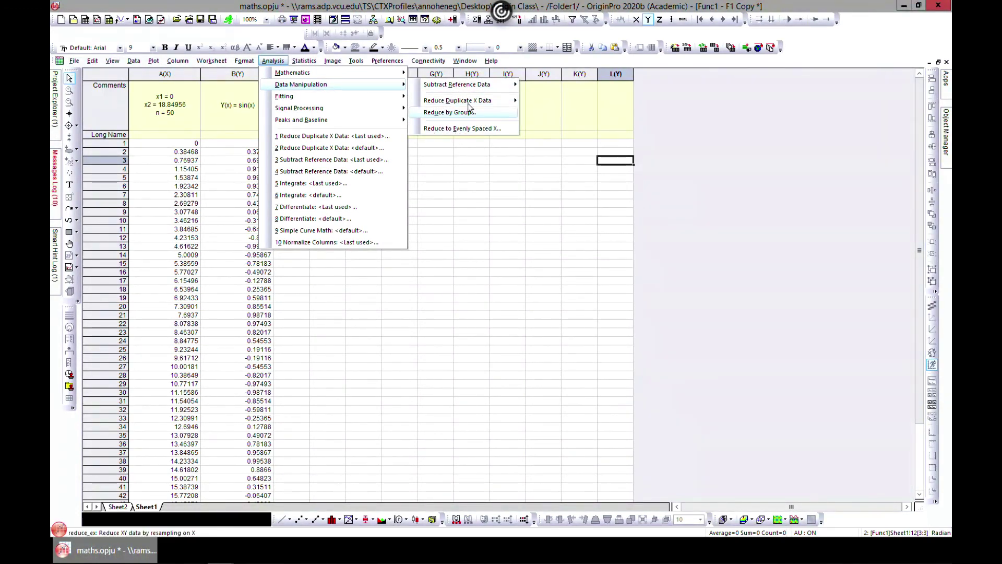
click(502, 204)
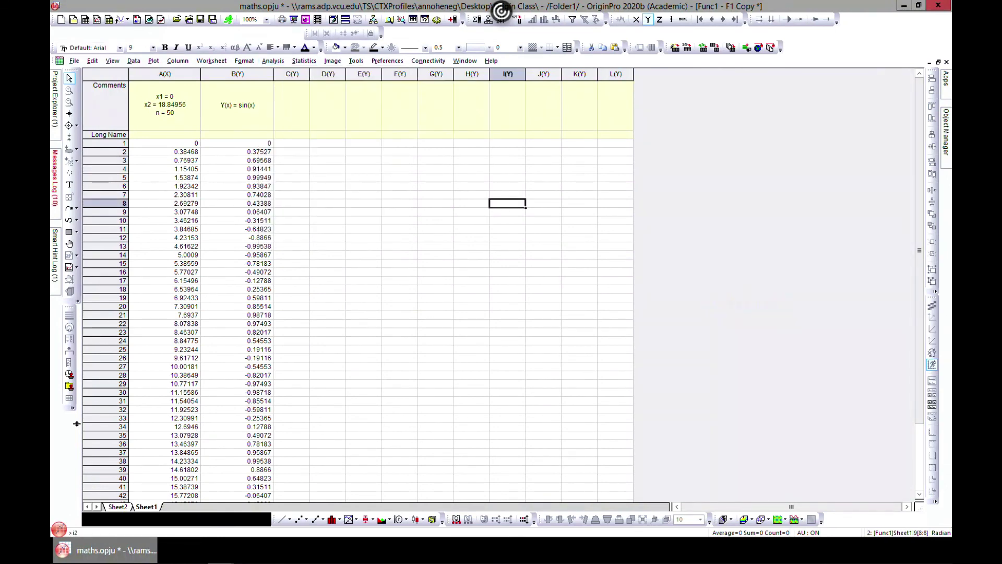